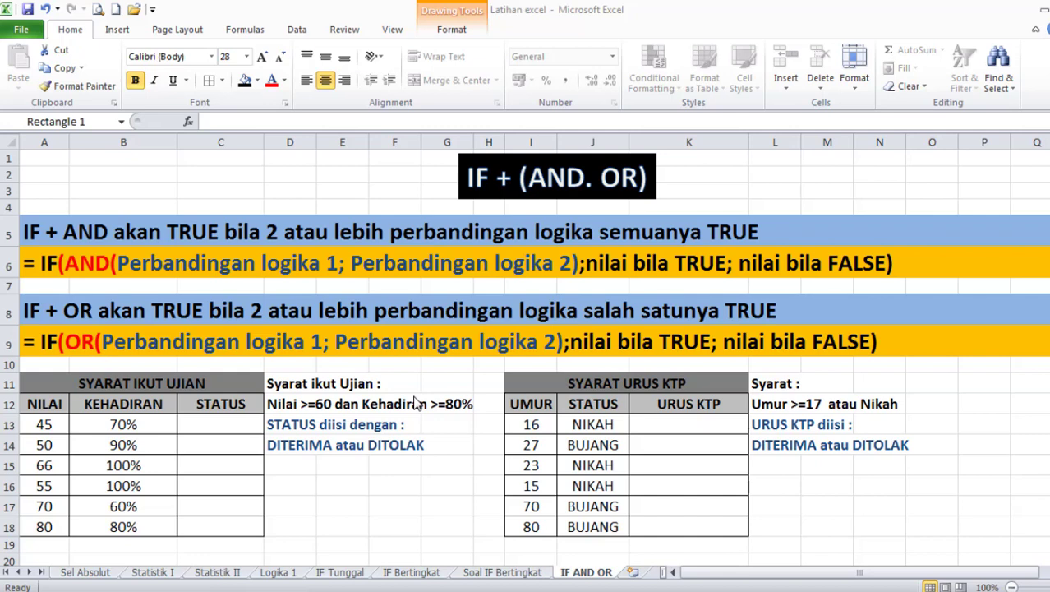
- Start an IF formula in C13 with a nested AND test whose first condition is A13>=60
left_click(201, 424)
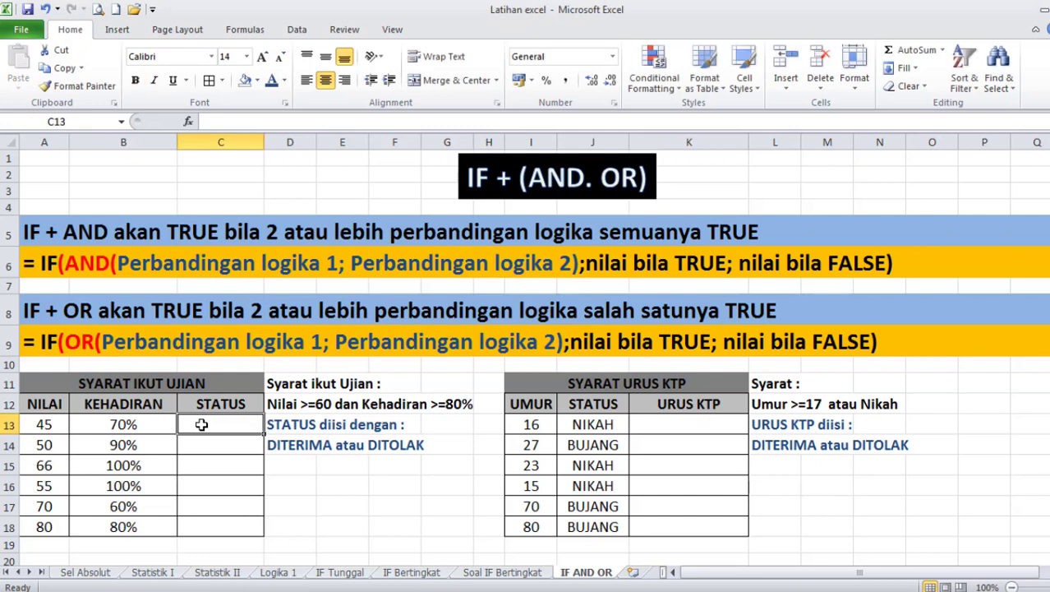
type("=")
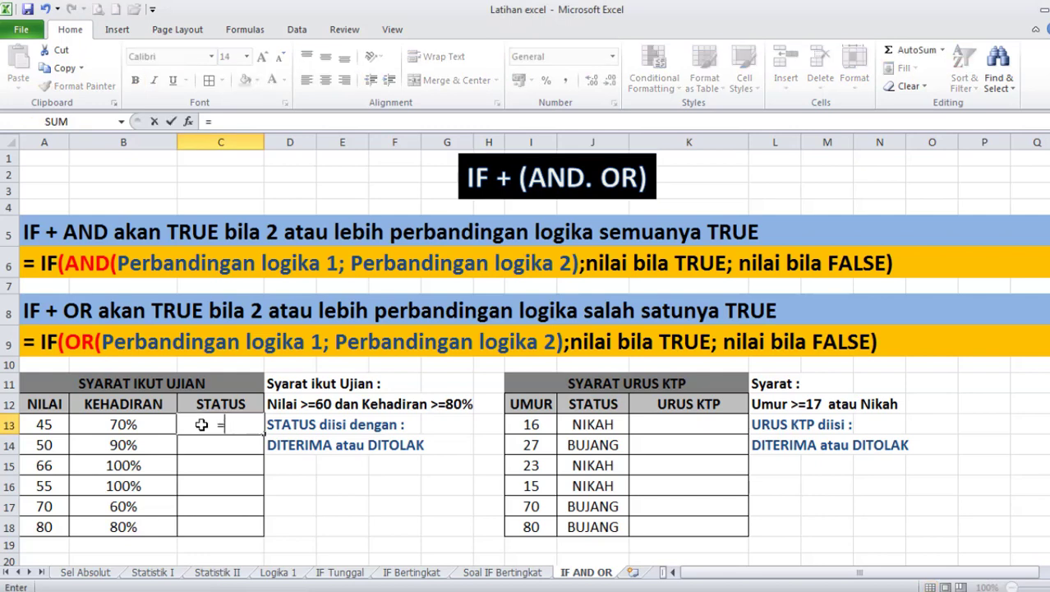
type("IF")
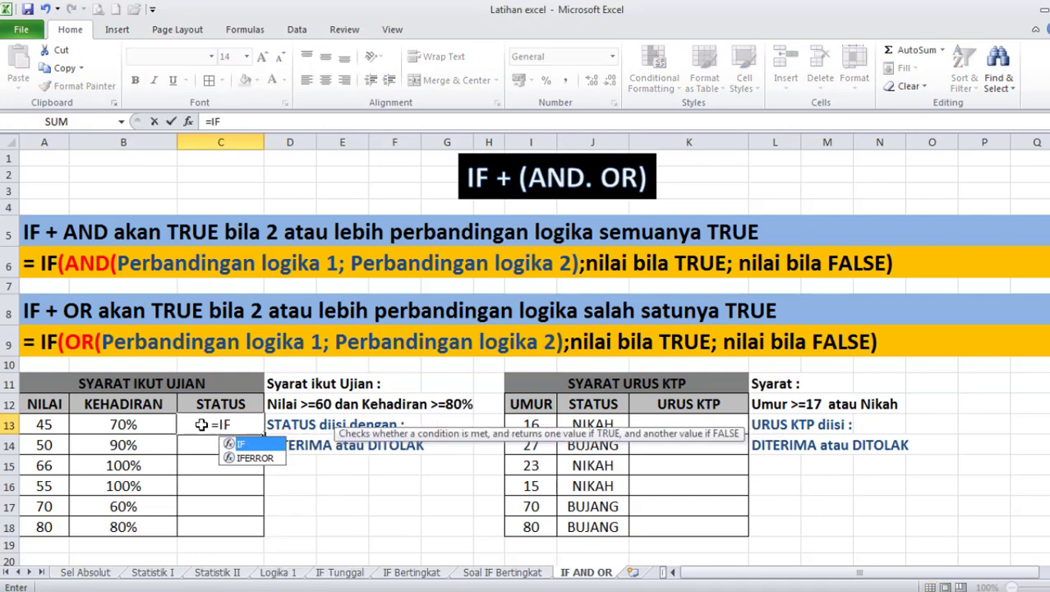
type("(")
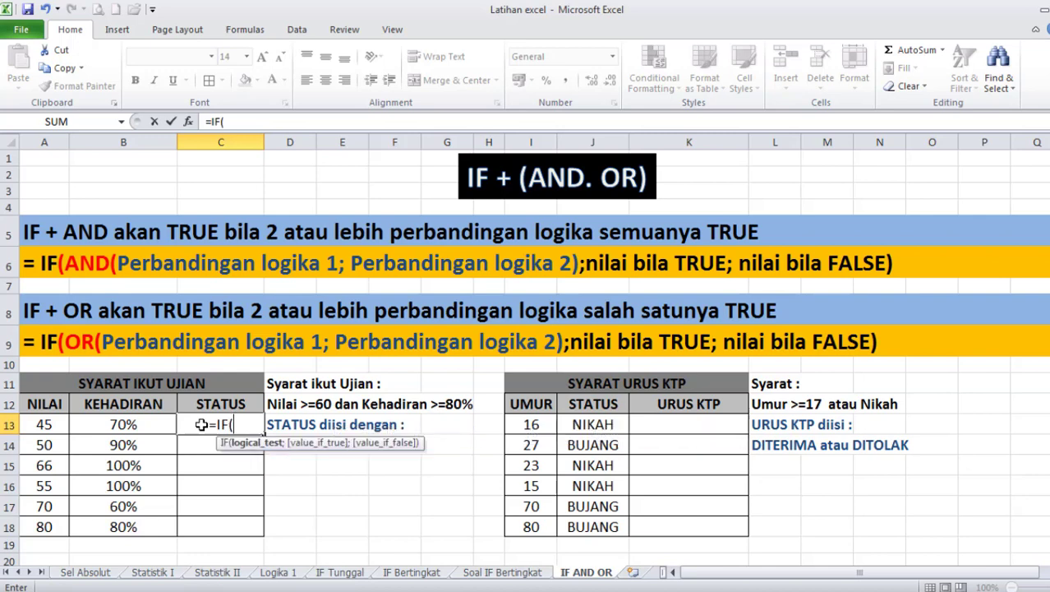
type("AND(")
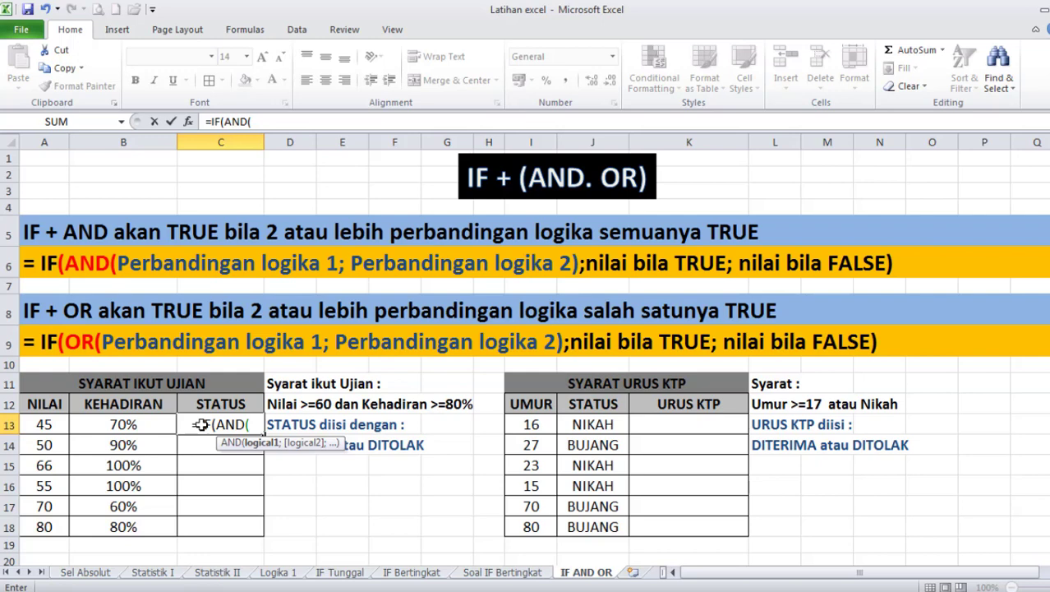
left_click(41, 427)
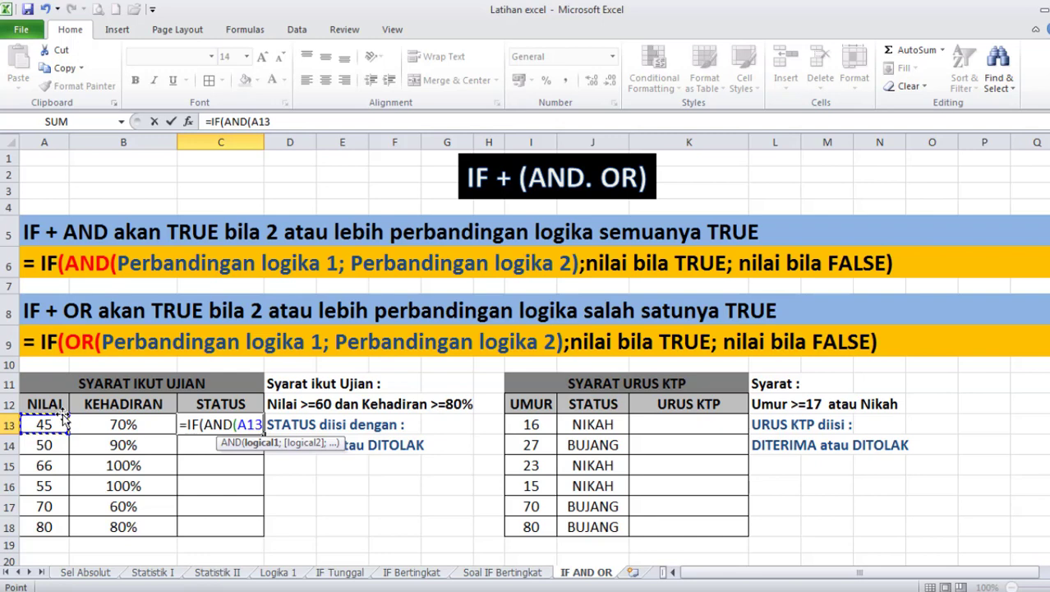
type(">=")
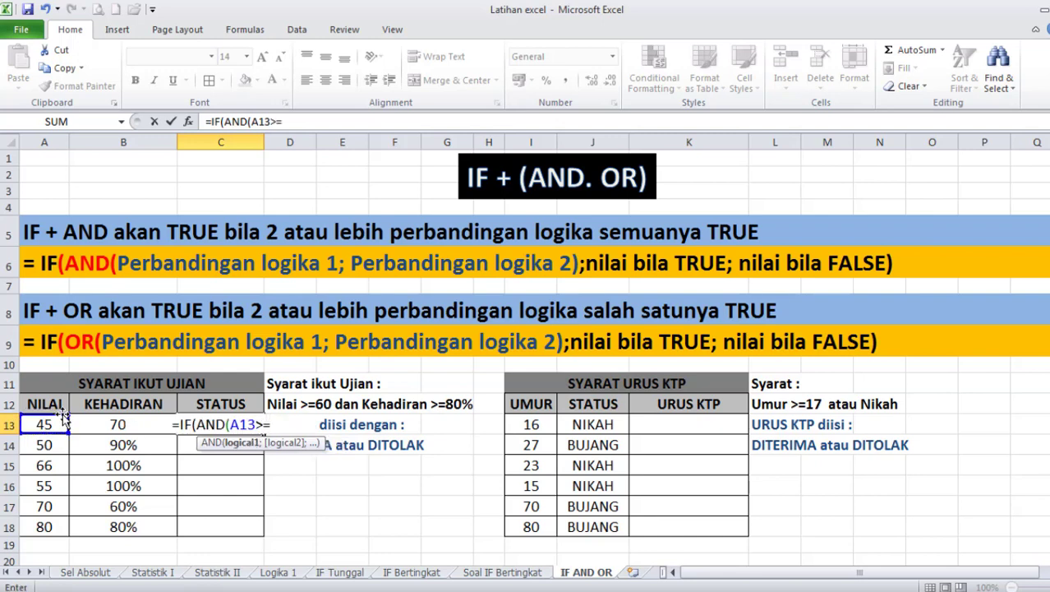
type("60")
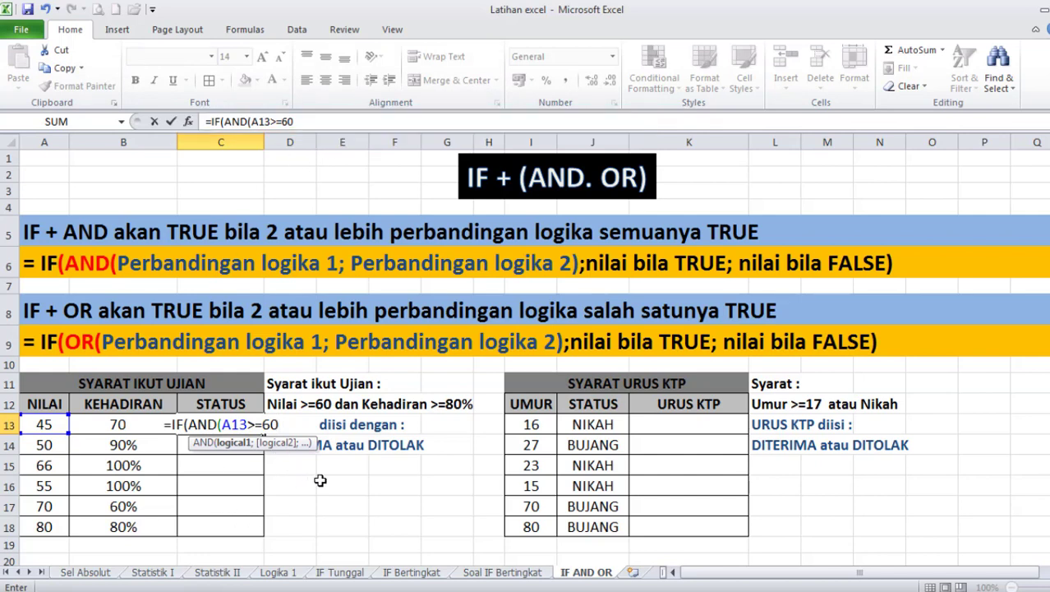
- Add B13>=80 as the second condition of the AND test and close the AND function
type(";")
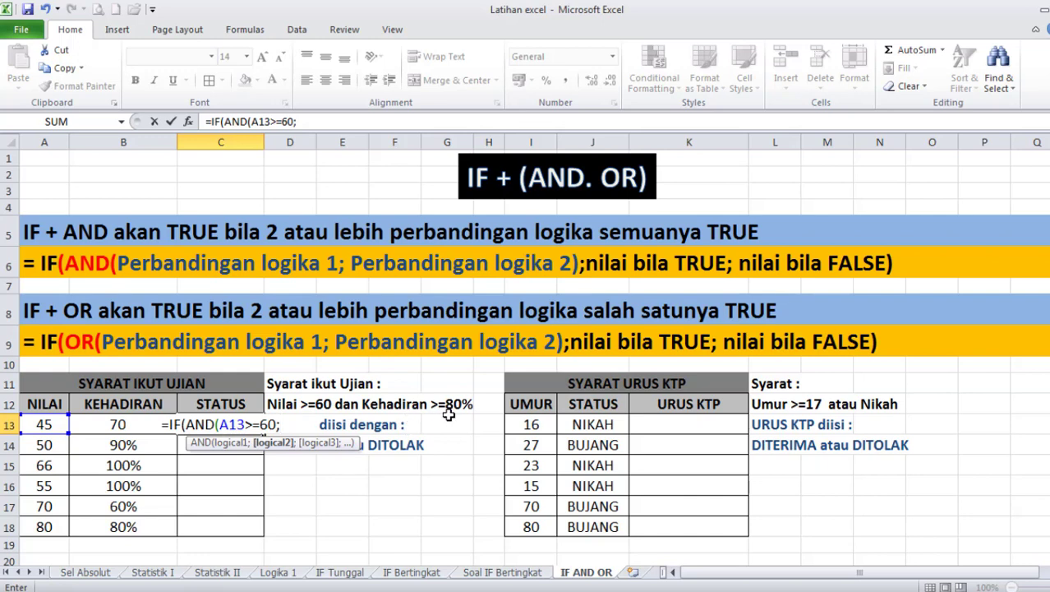
left_click(121, 426)
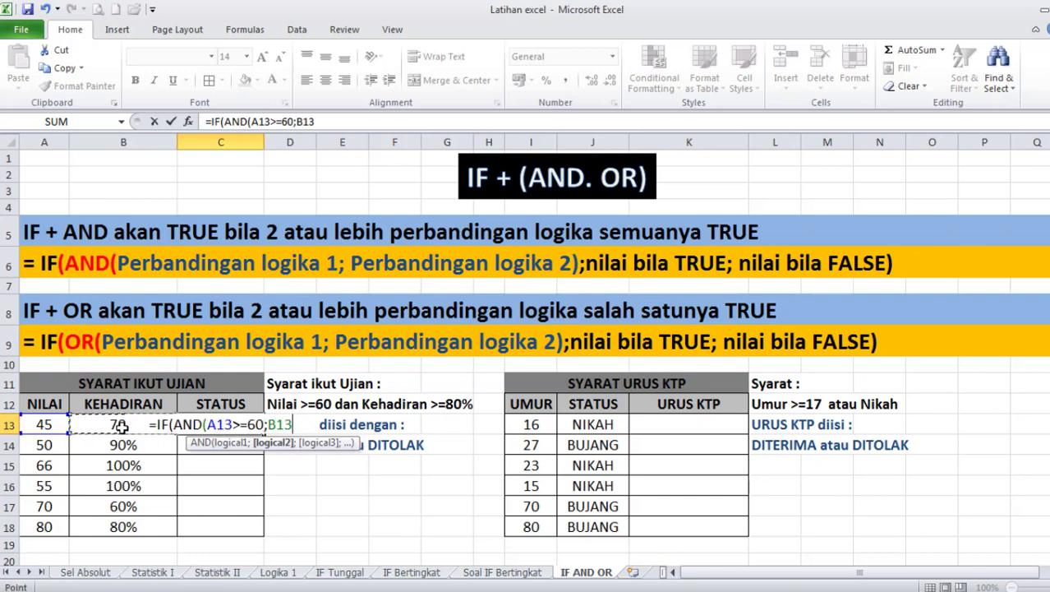
type(">=")
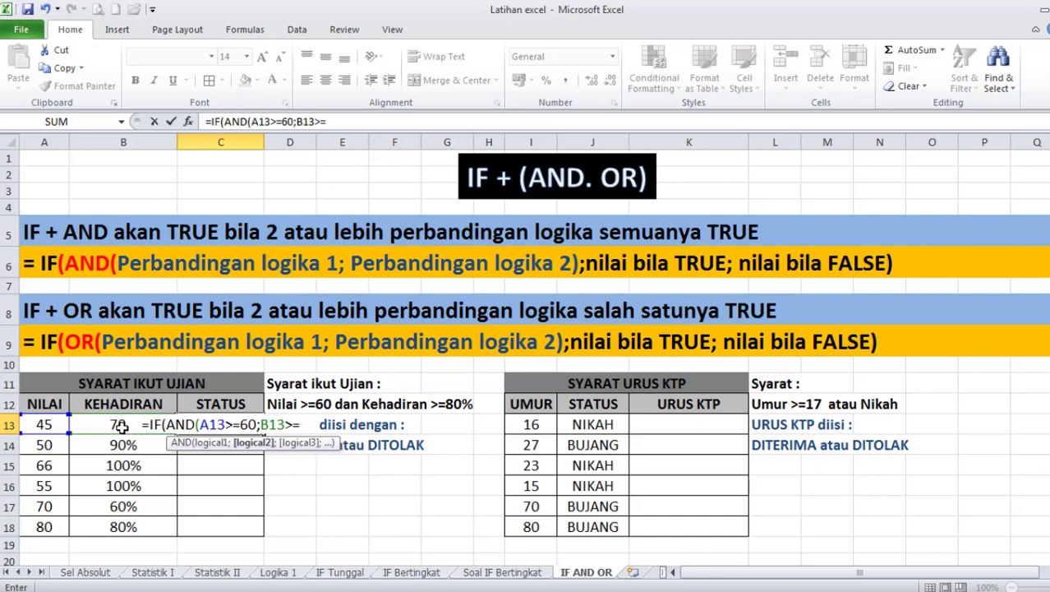
type("8")
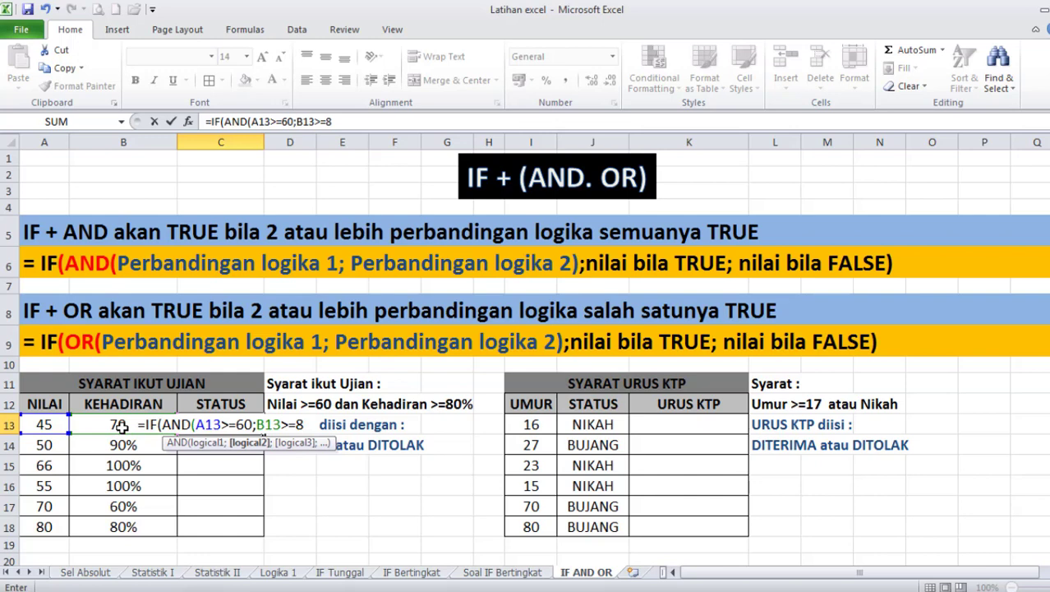
type("0")
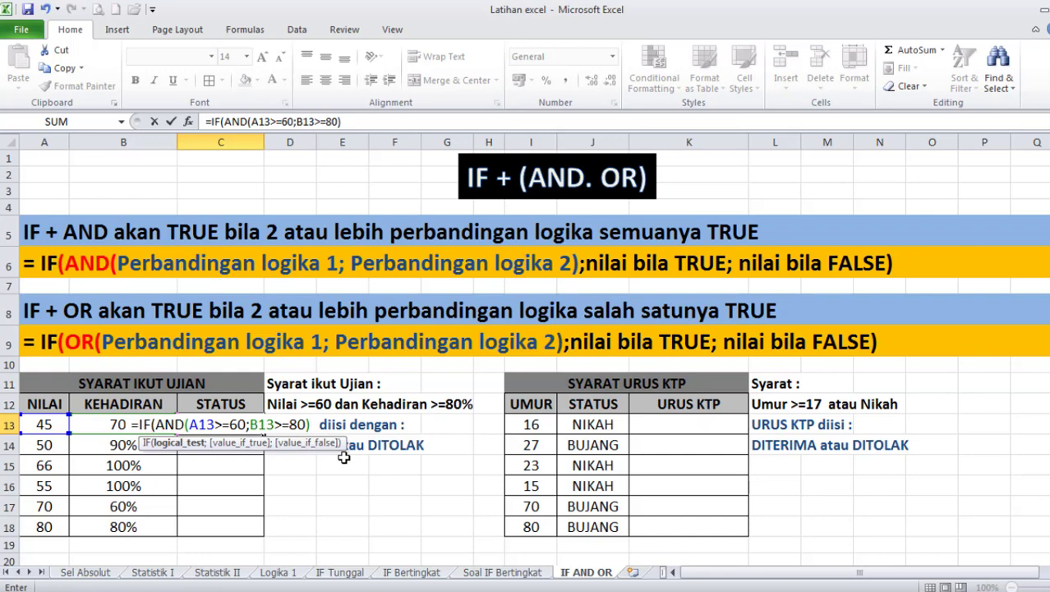
- Add "DITERIMA" as the value if true and "DITOLAK" as the value if false to the IF formula
type(";")
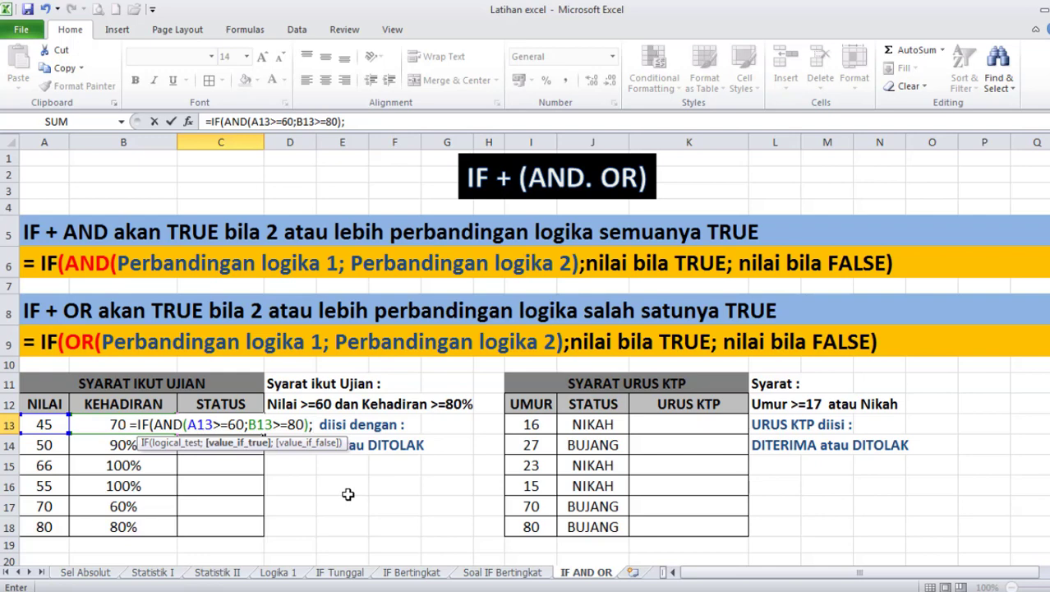
type("\"")
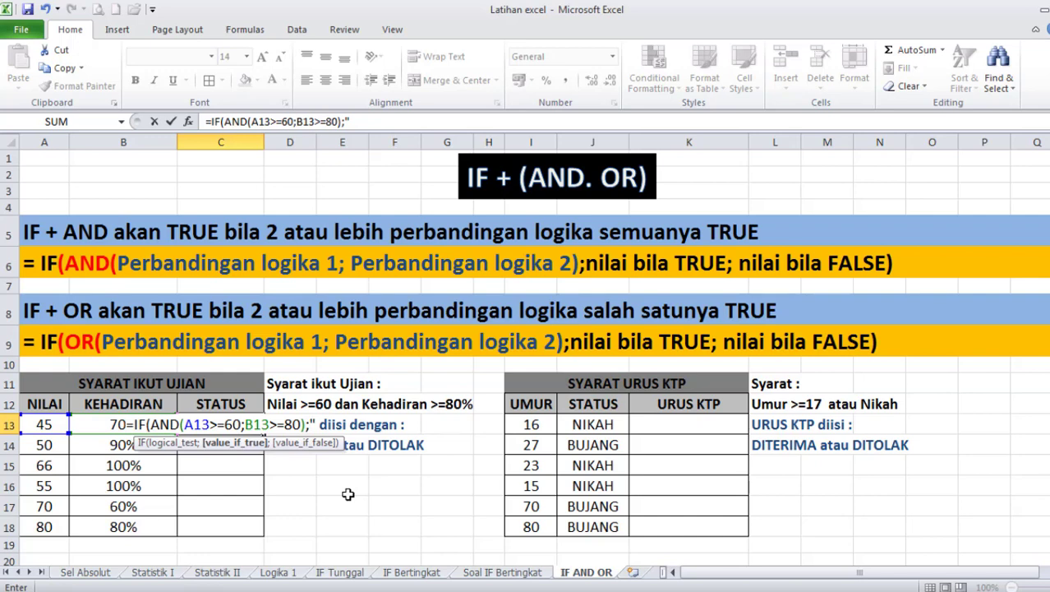
type("DITERI")
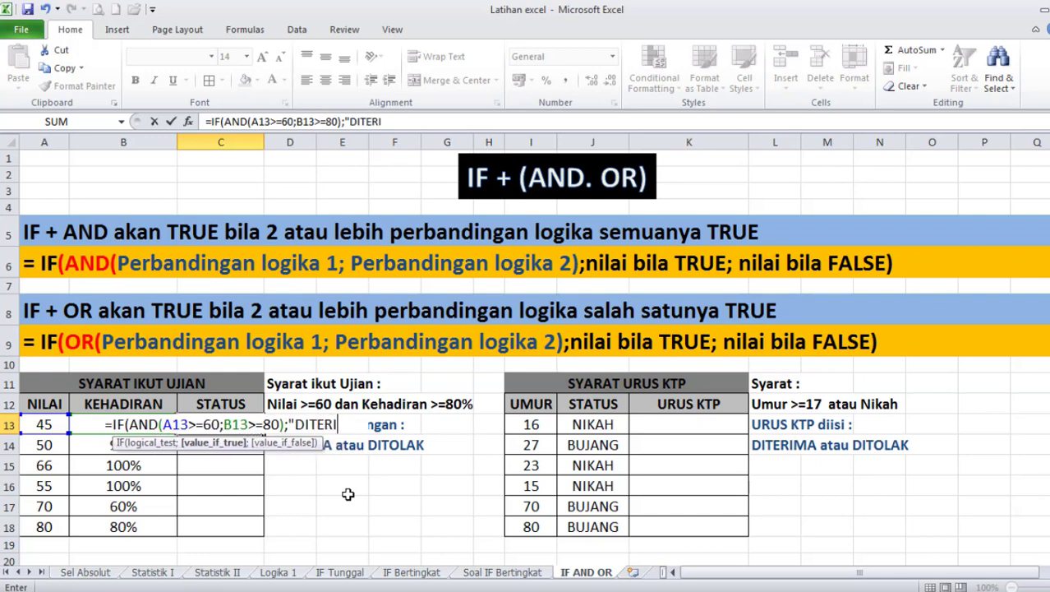
type("MA\"")
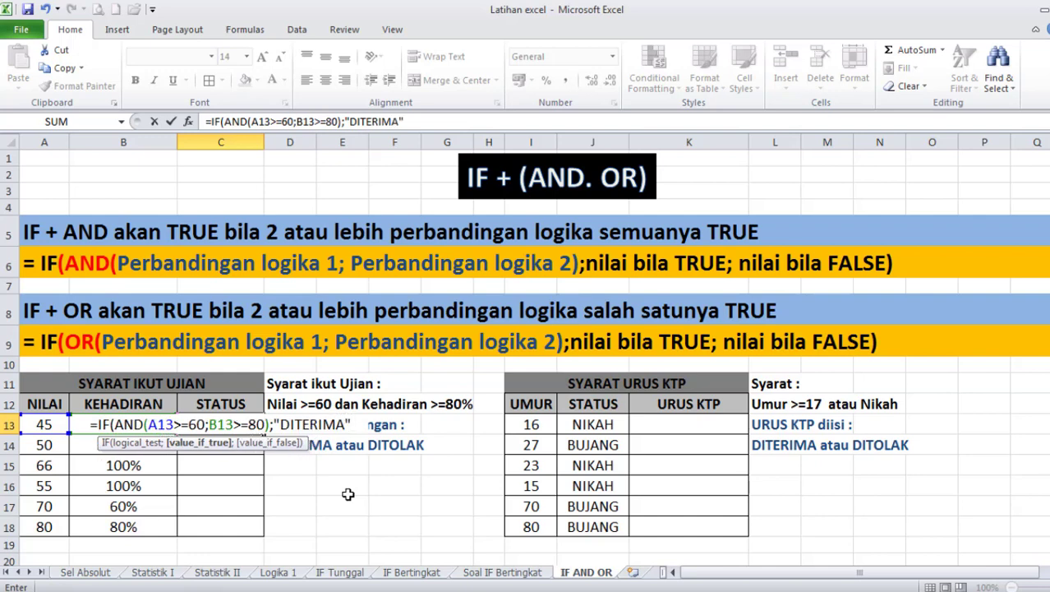
type(";")
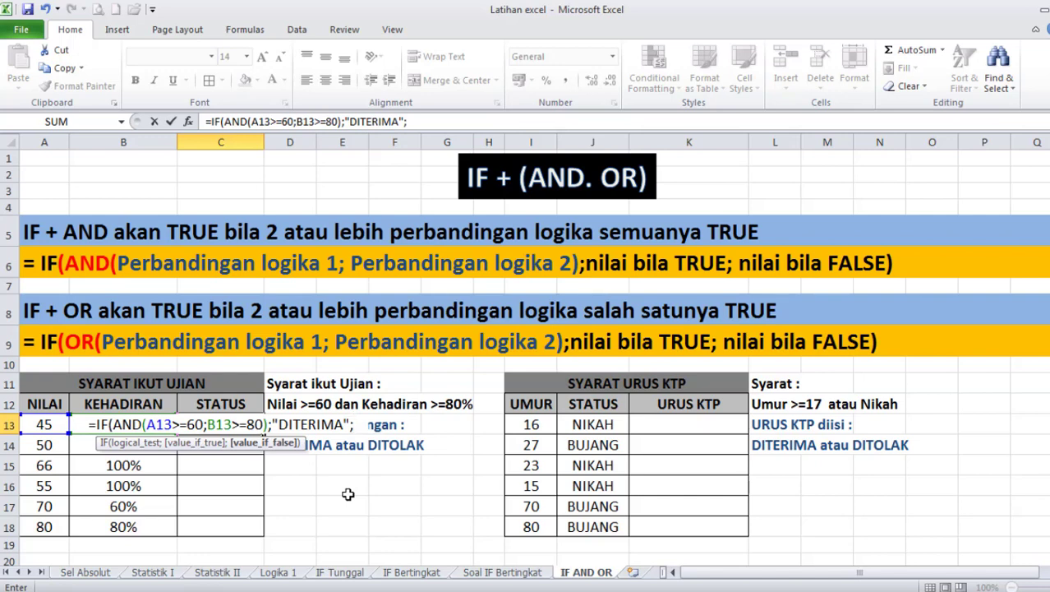
type("\"DI")
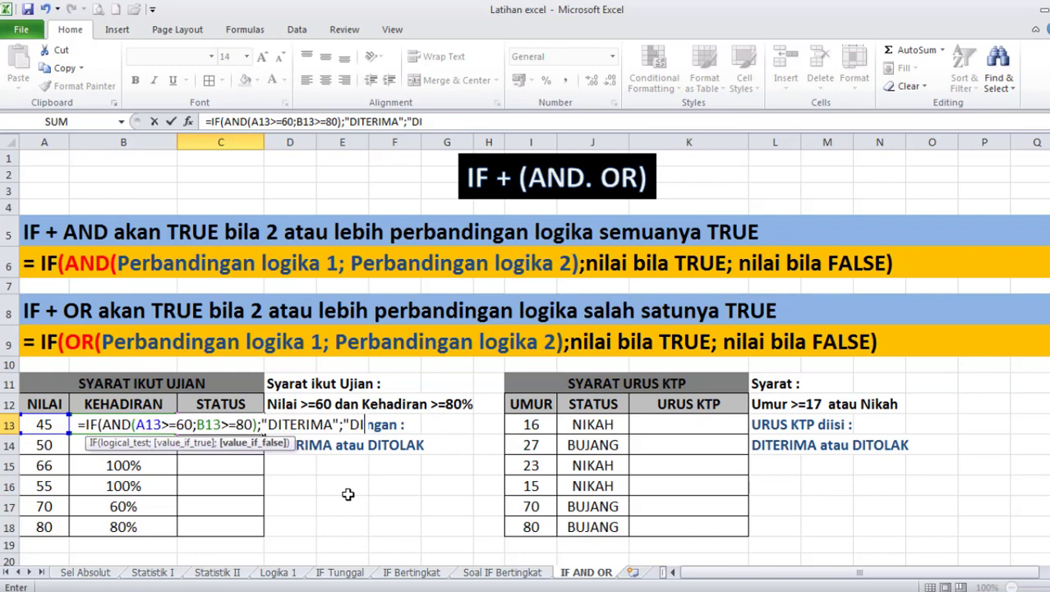
type("TOLAK")
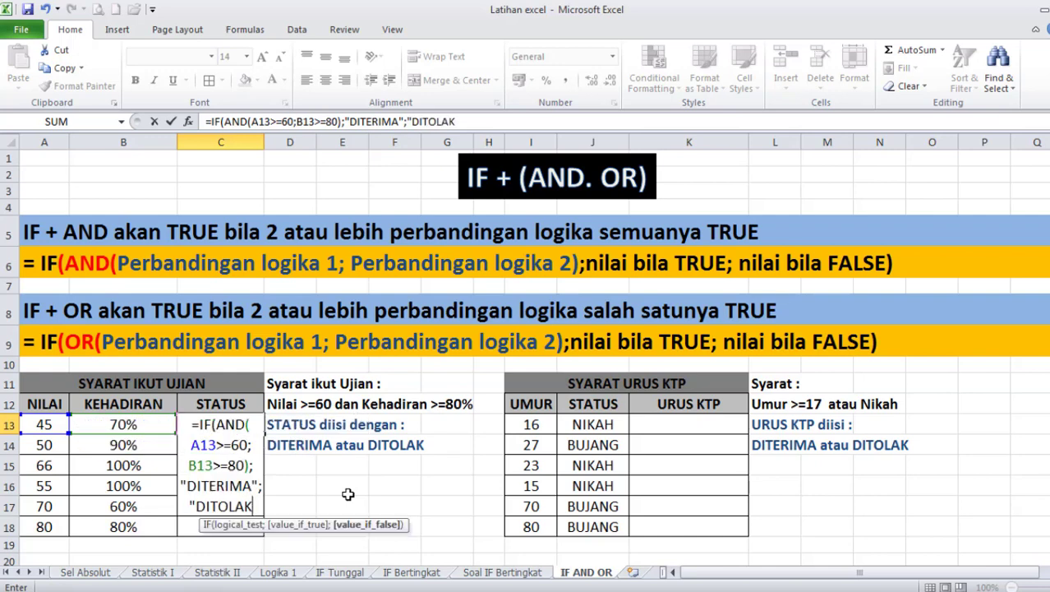
type("\"")
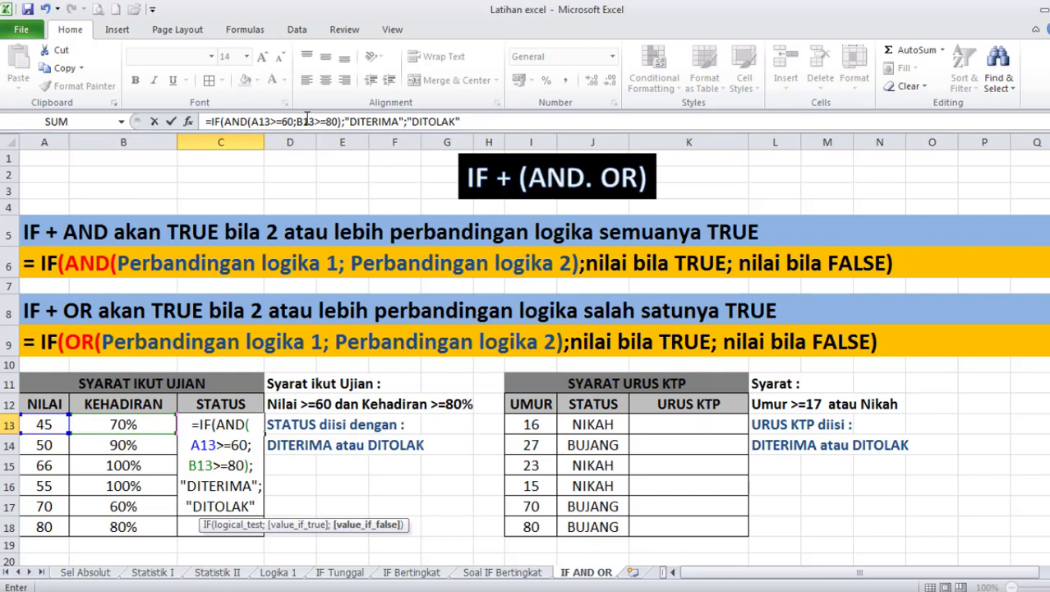
- Close the IF formula in C13 and enter it, accepting the proposed correction of the closing parentheses
left_click(483, 122)
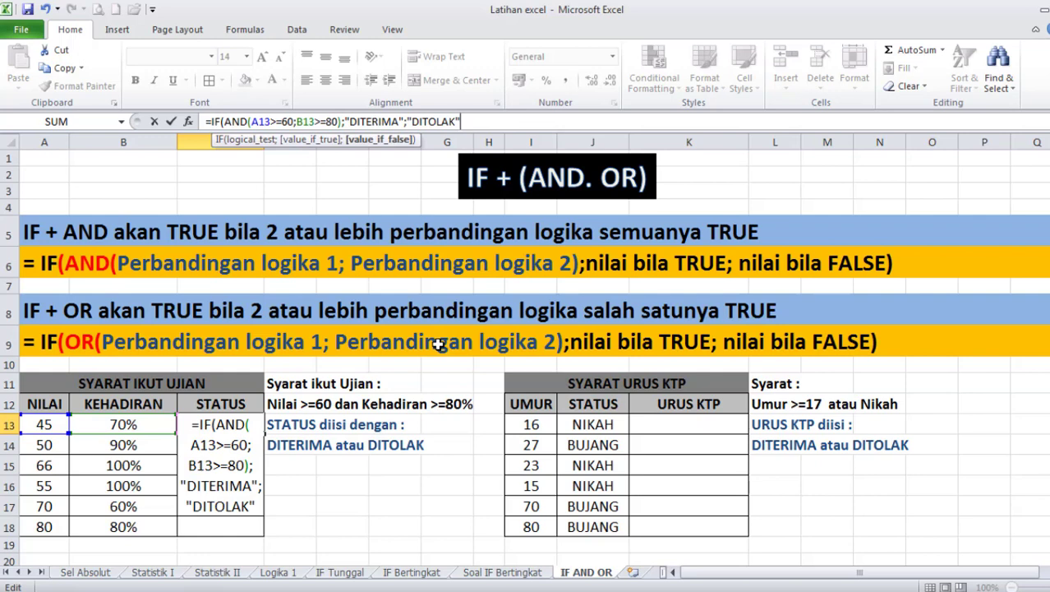
type(")")
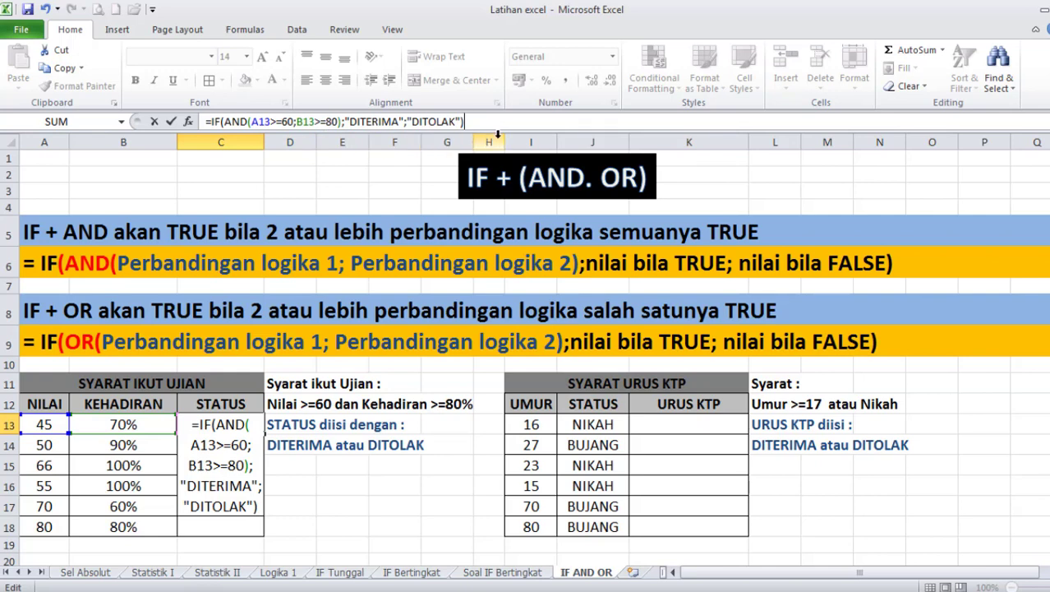
type(")")
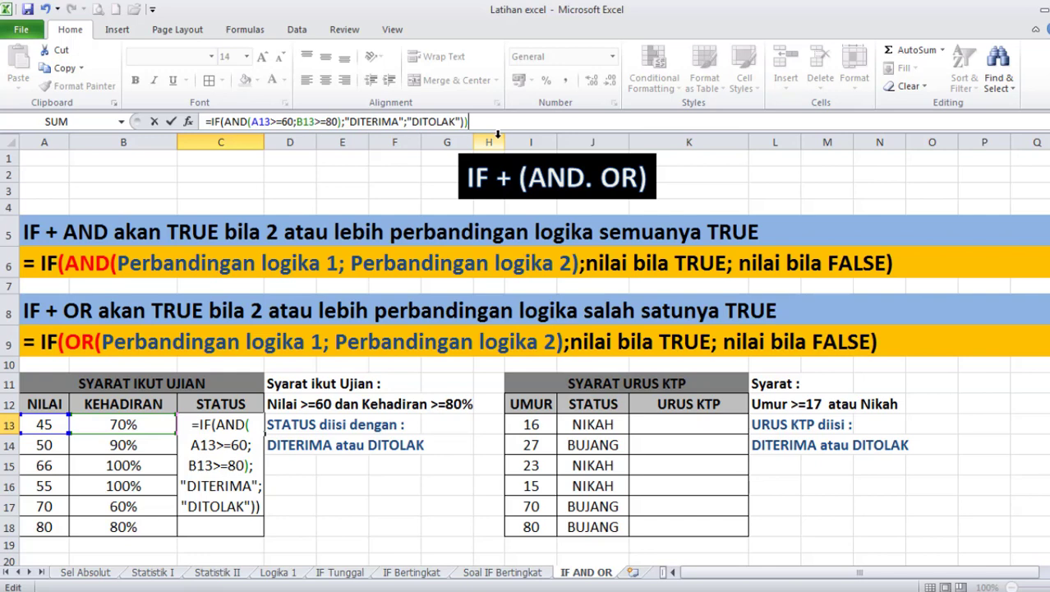
key("Return")
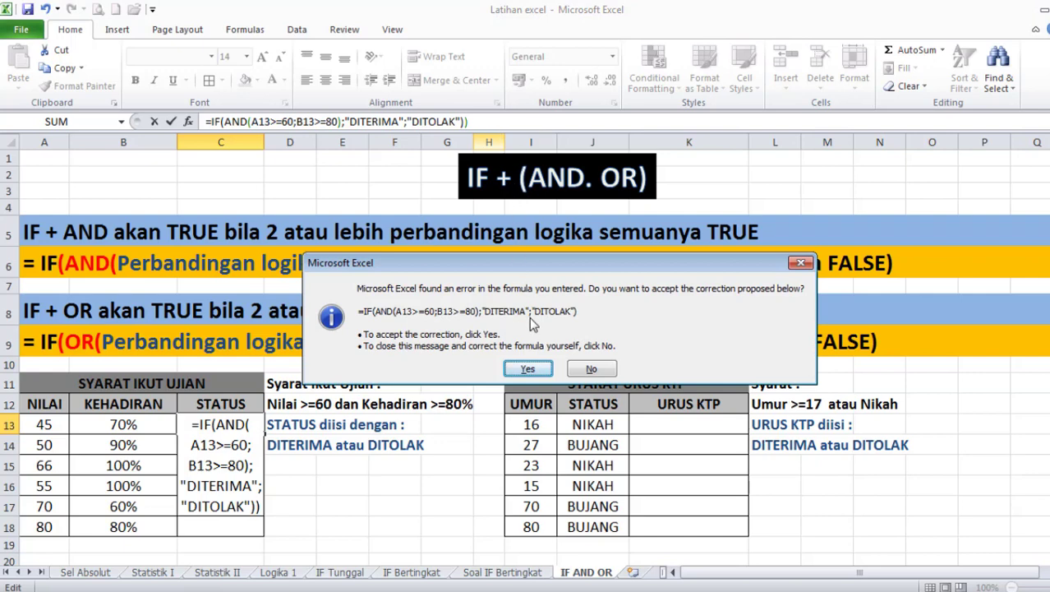
left_click(527, 371)
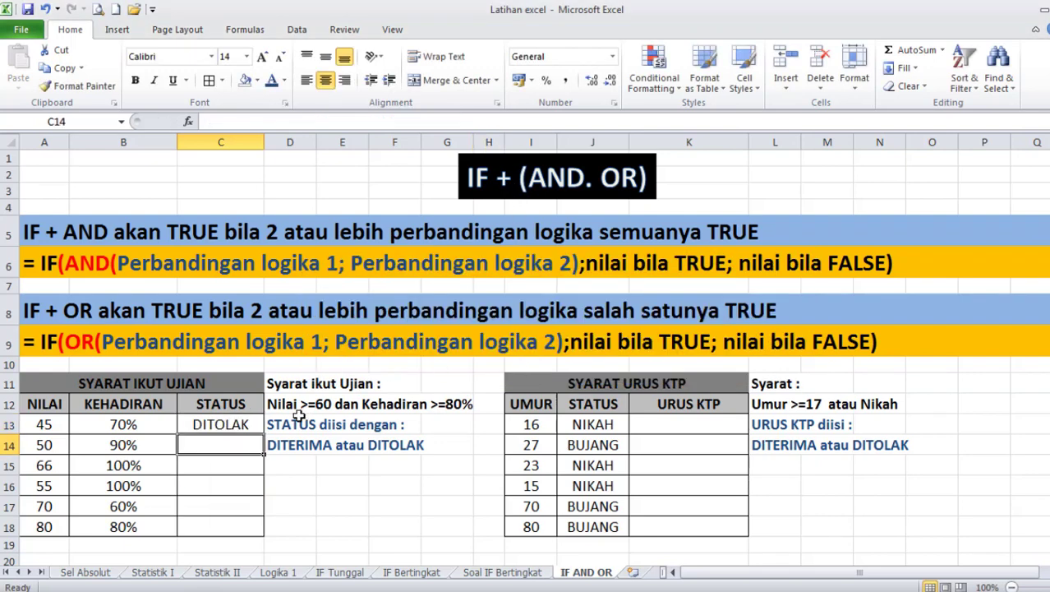
- Fill the STATUS formula from C13 down to C18
left_click(251, 426)
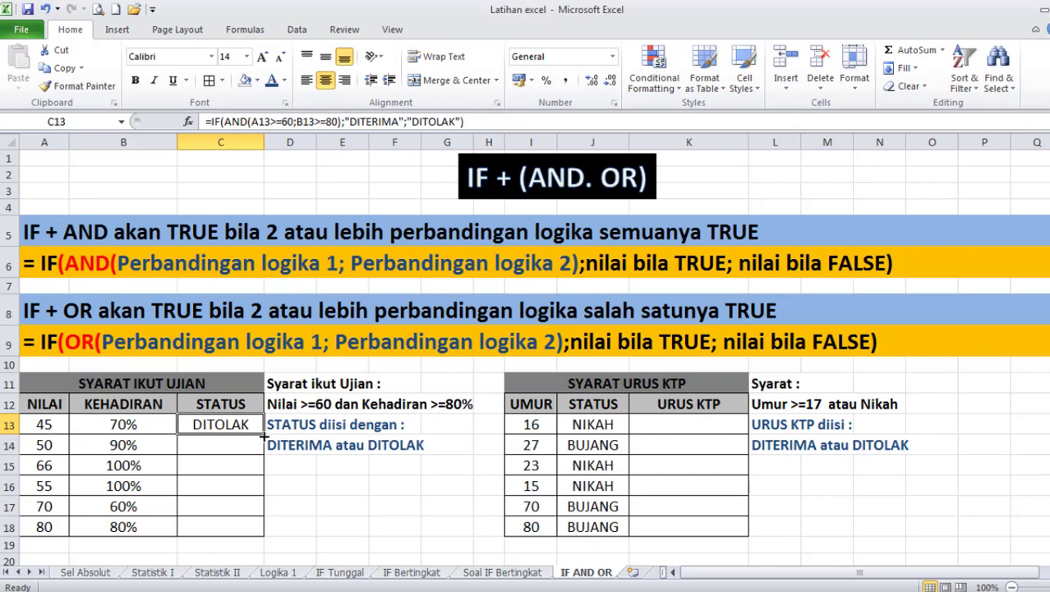
left_click_drag(263, 435, 251, 534)
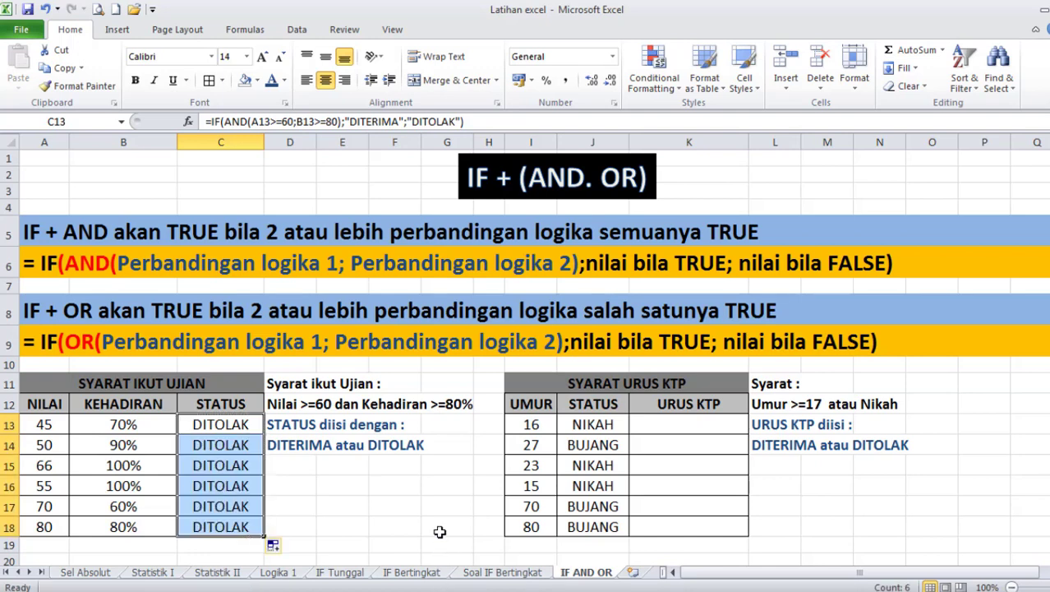
- Correct the attendance condition in C13 to B13>=80% and fill the revised formula down to C18
left_click(121, 425)
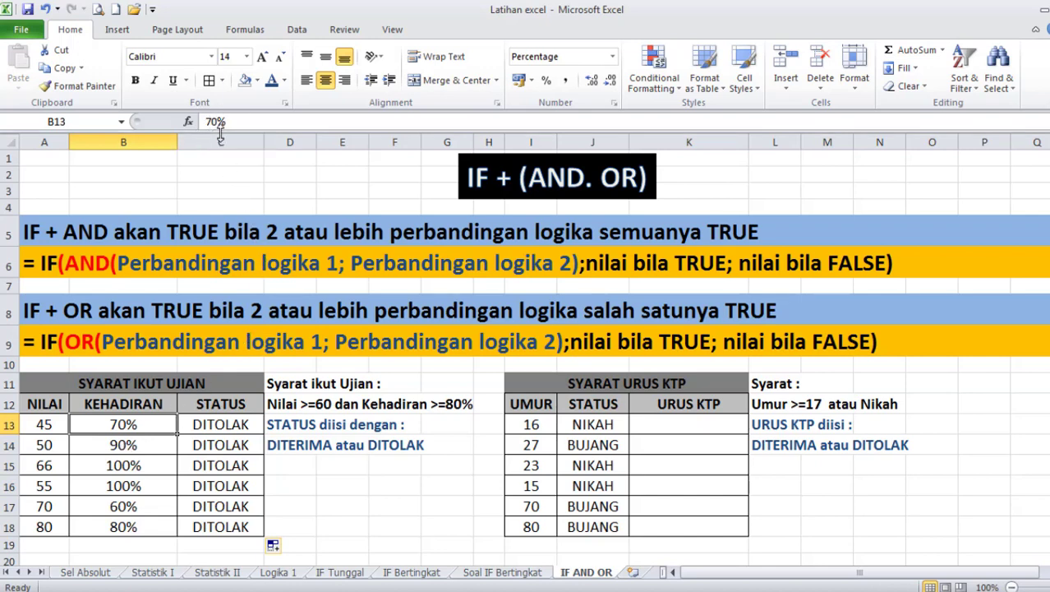
left_click(198, 429)
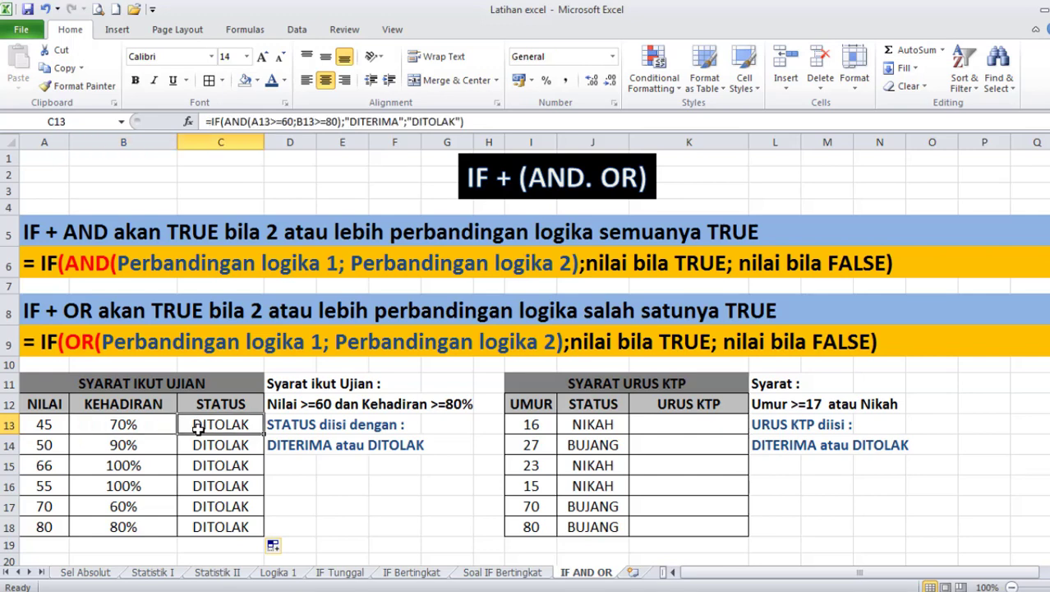
left_click(337, 123)
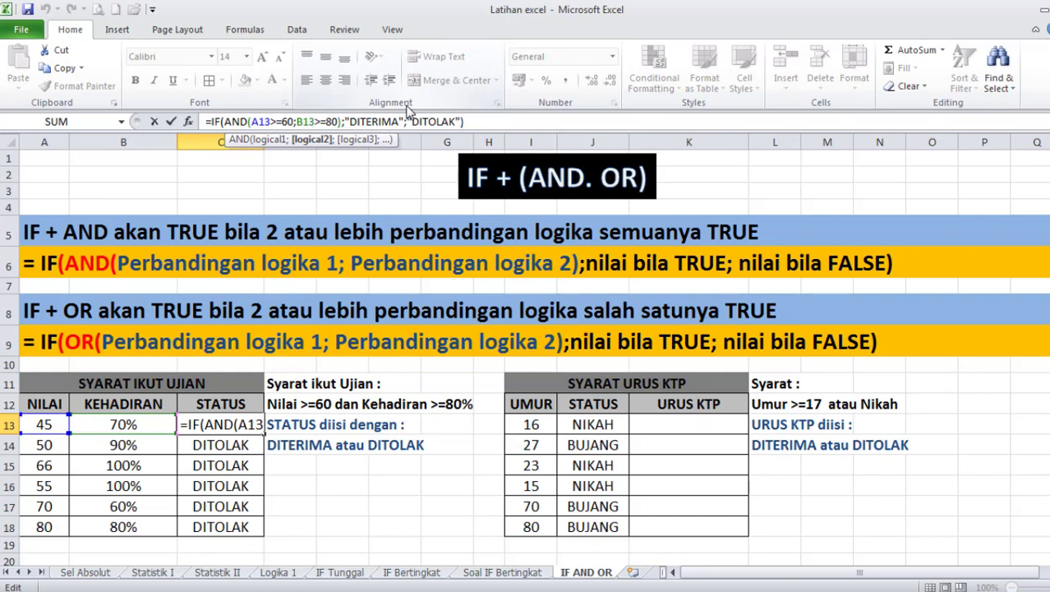
type("%")
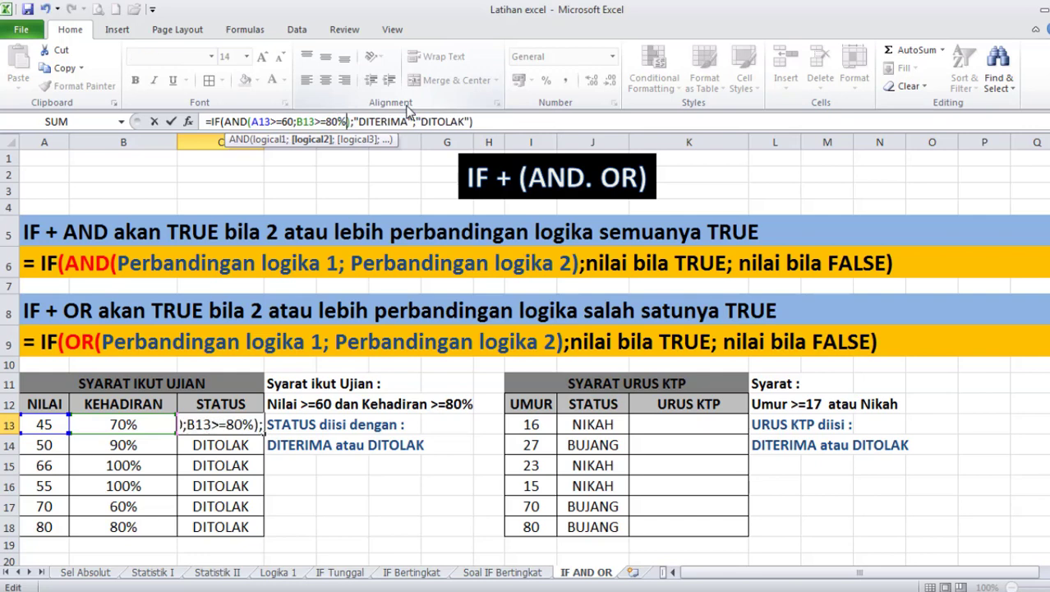
key("Return")
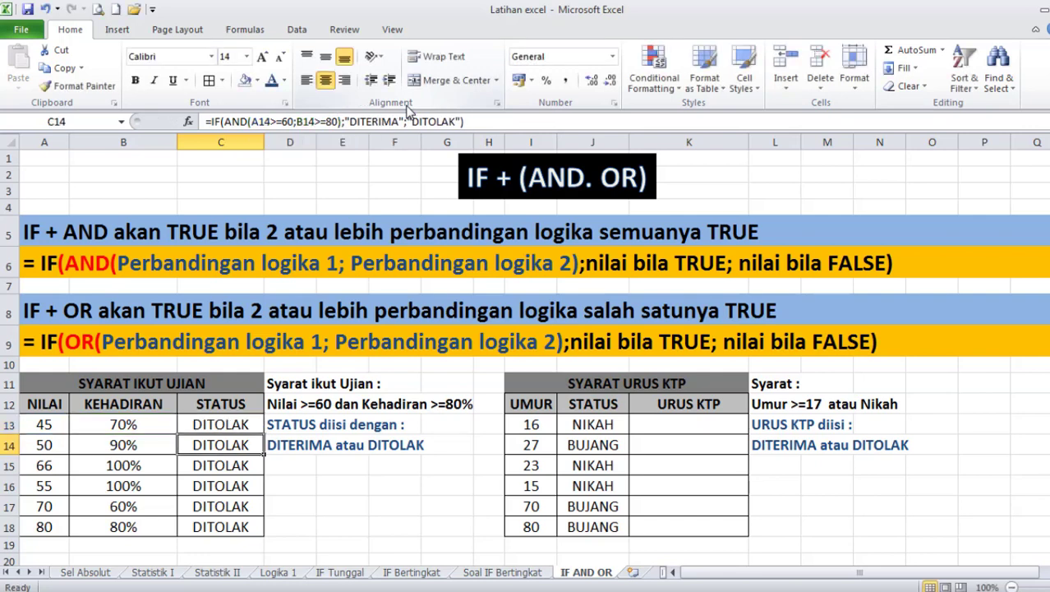
left_click(239, 424)
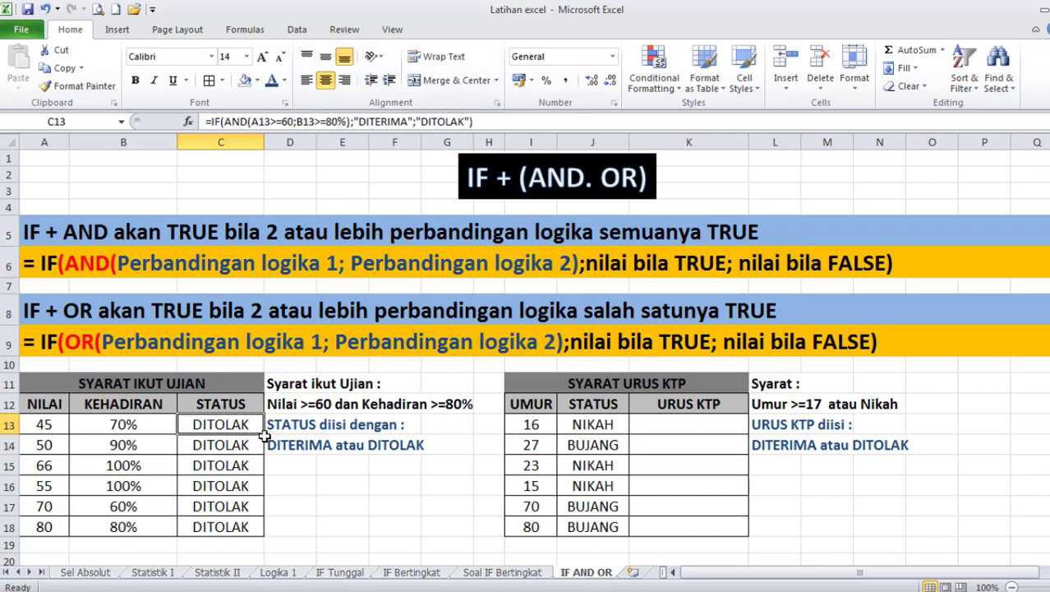
left_click_drag(263, 434, 268, 532)
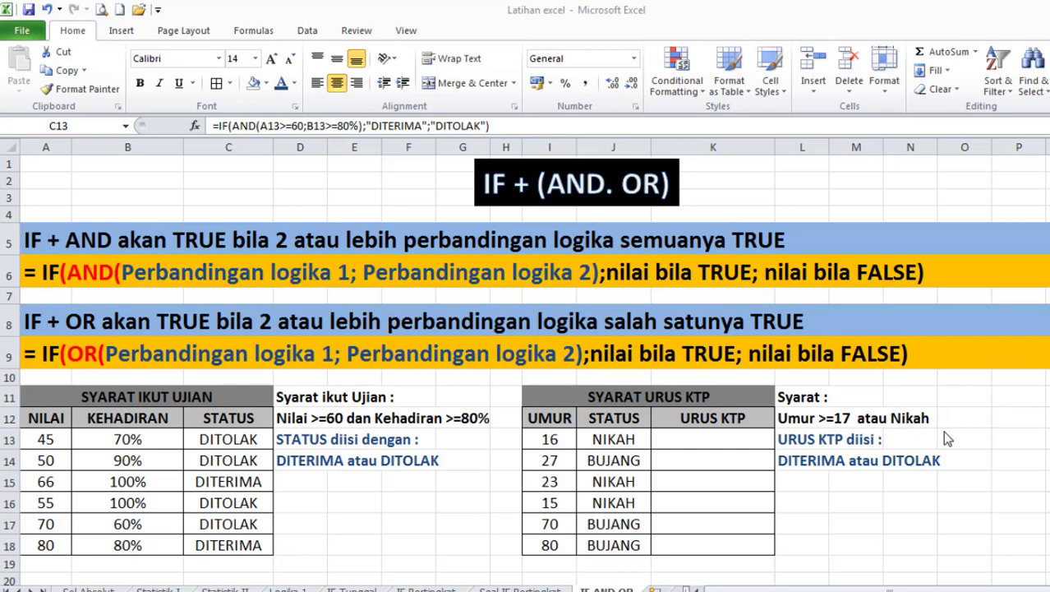
- Start an IF formula with a nested OR in K13, using I13>=17 as the first condition
left_click(715, 439)
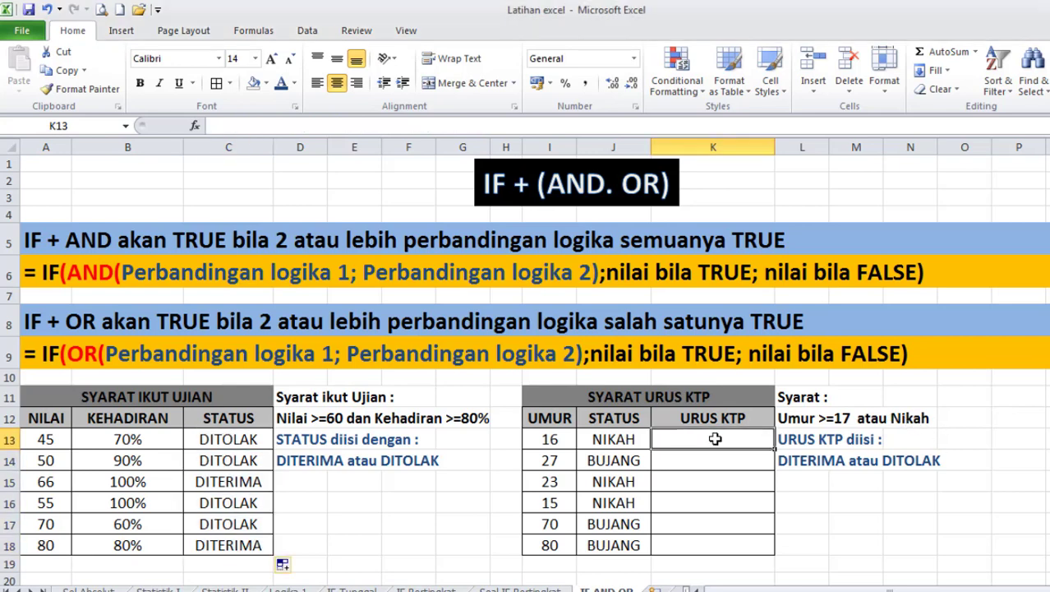
type("=")
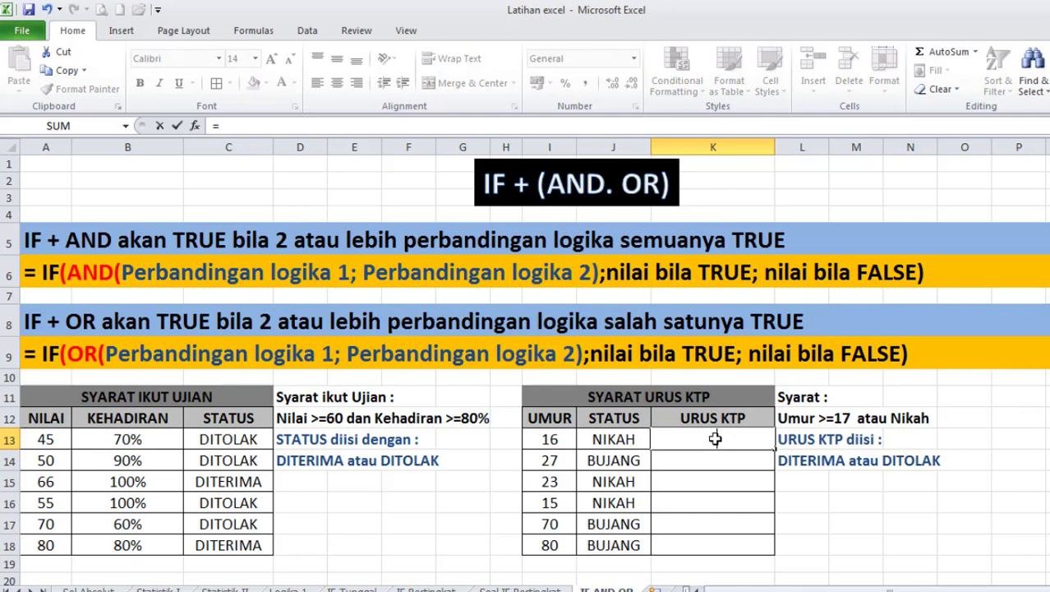
type("IF(")
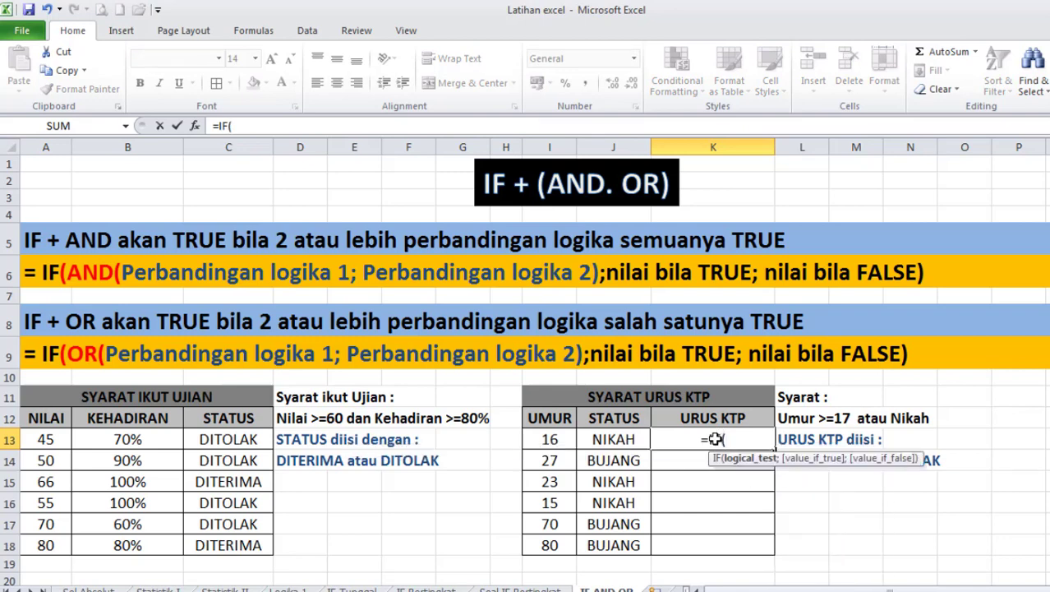
type("OR")
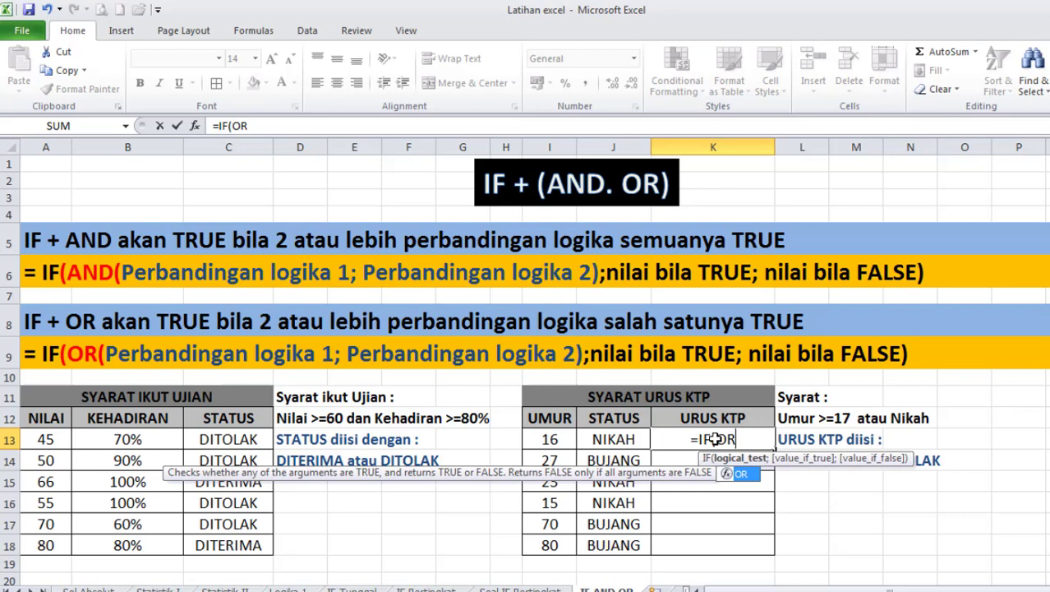
type("(")
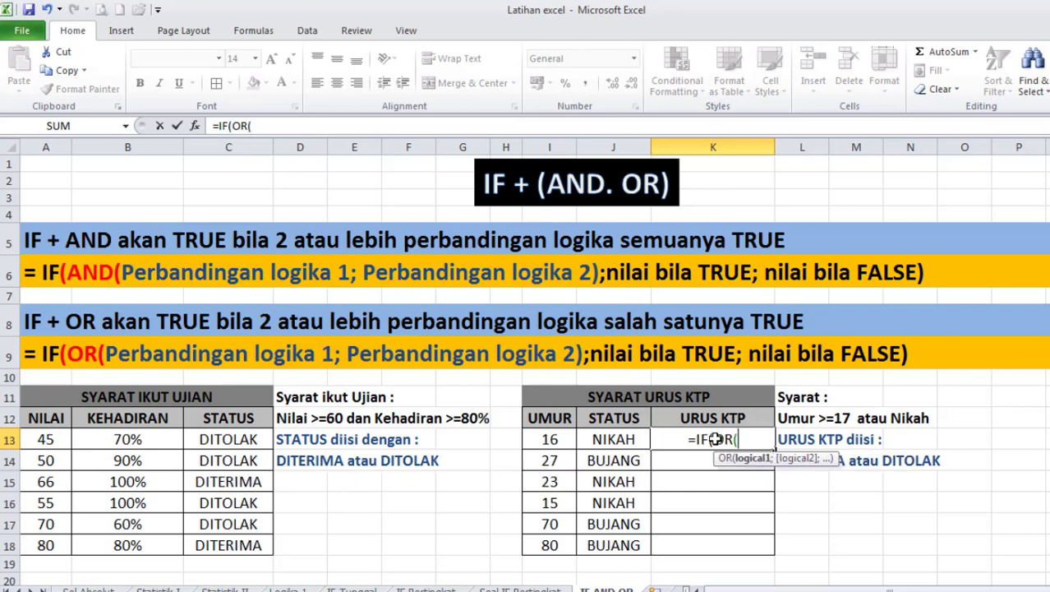
left_click(552, 441)
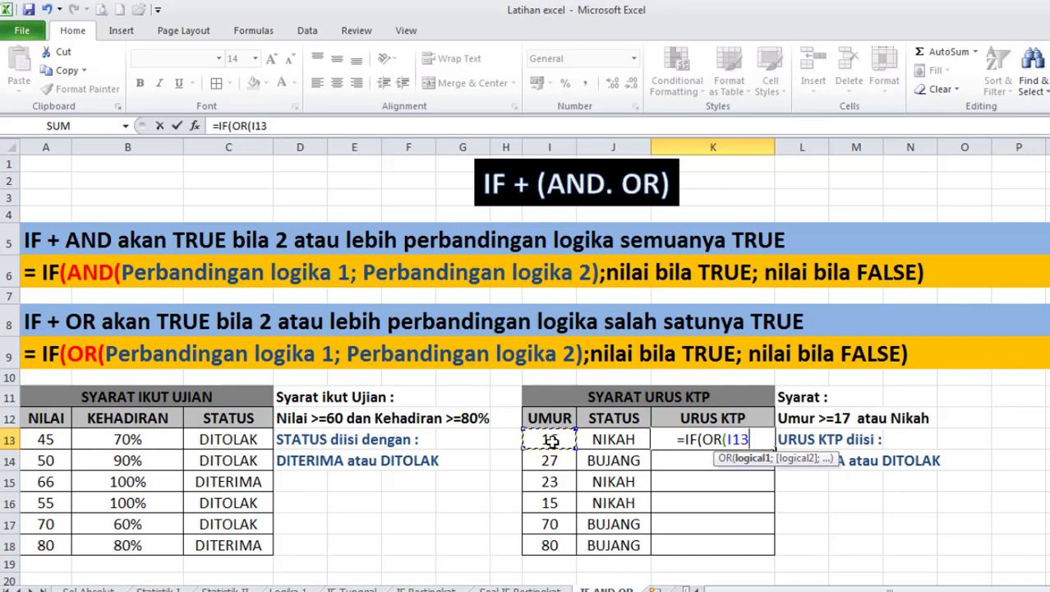
type(">=17;")
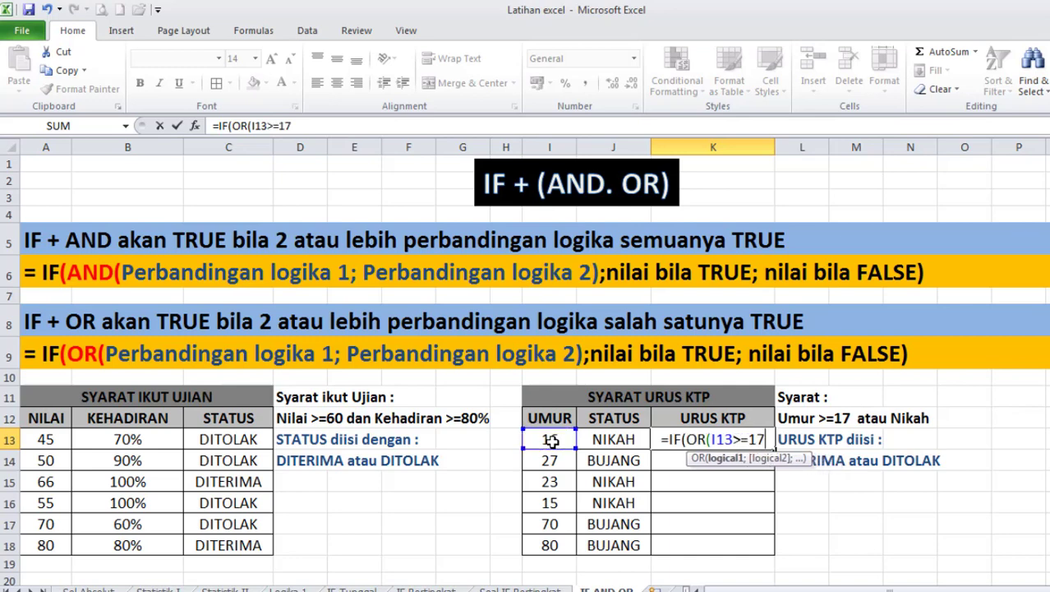
- Add J13="NIKAH" as the second OR condition in the K13 formula and close the OR function
left_click(628, 442)
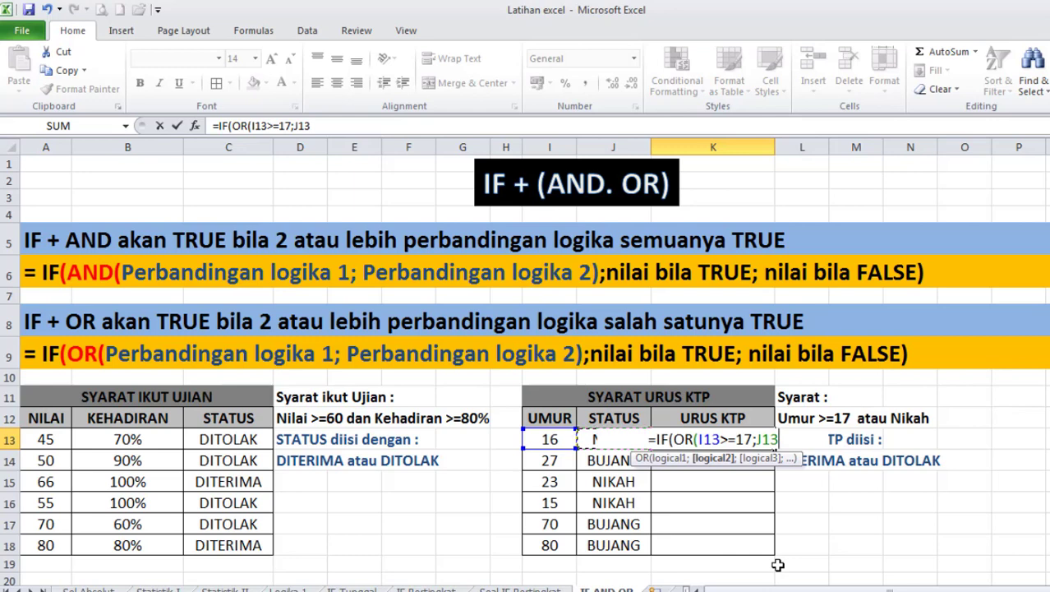
type("'")
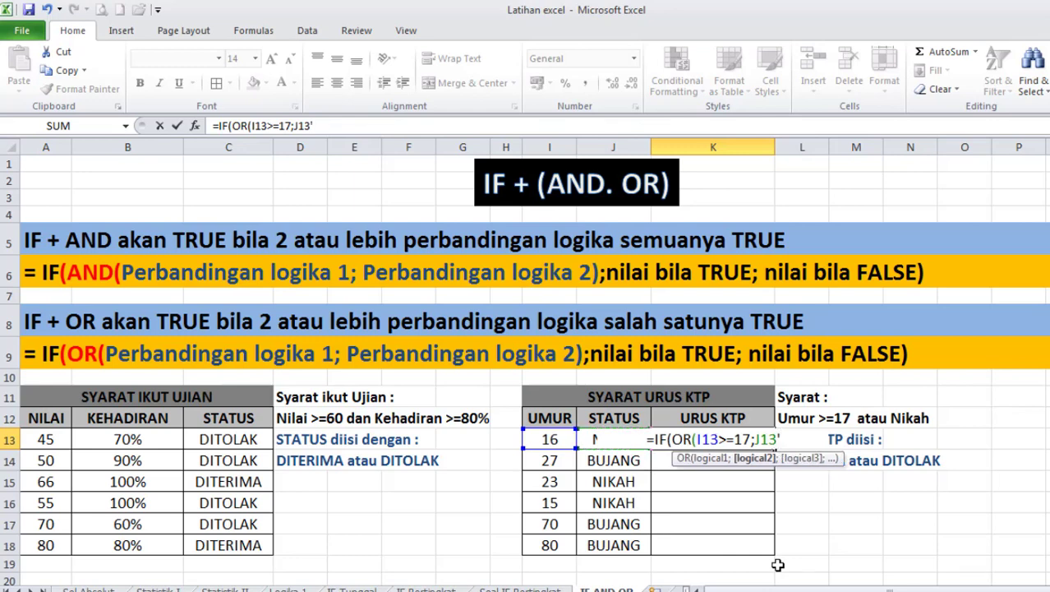
key("BackSpace")
type("=")
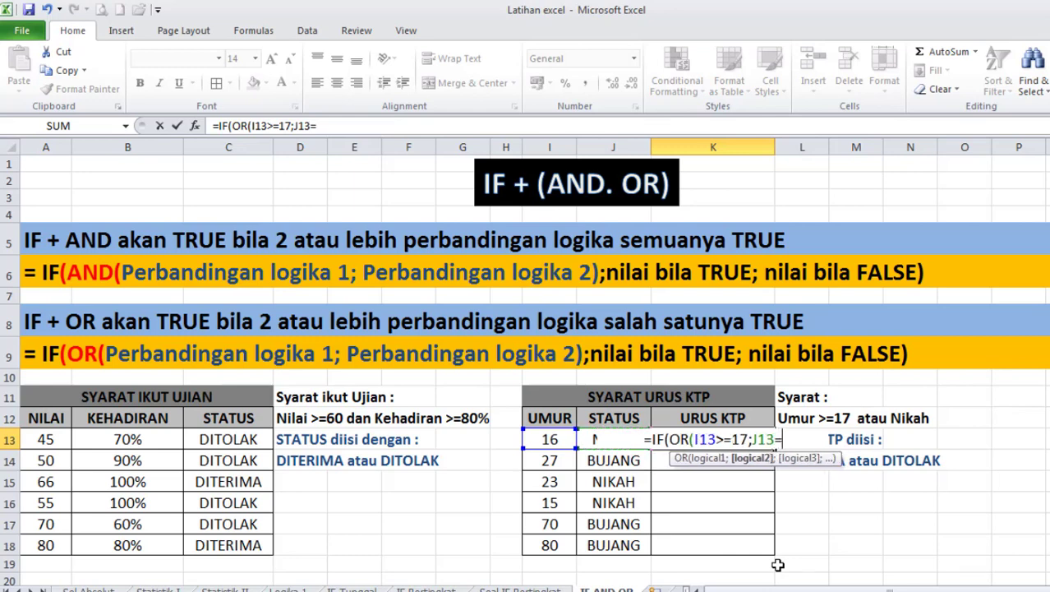
type("\"NIK")
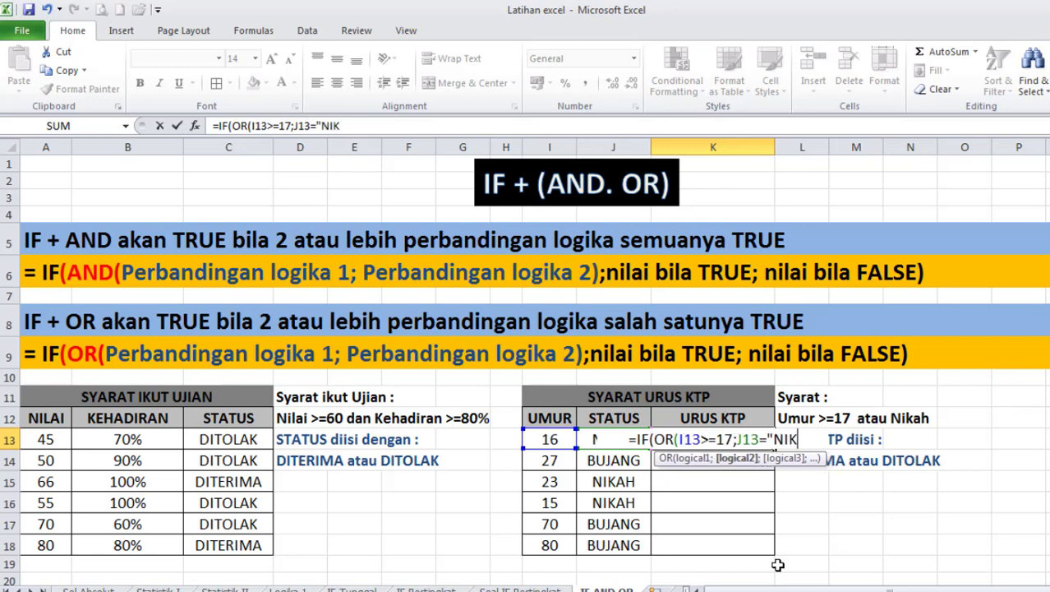
type("AH\"")
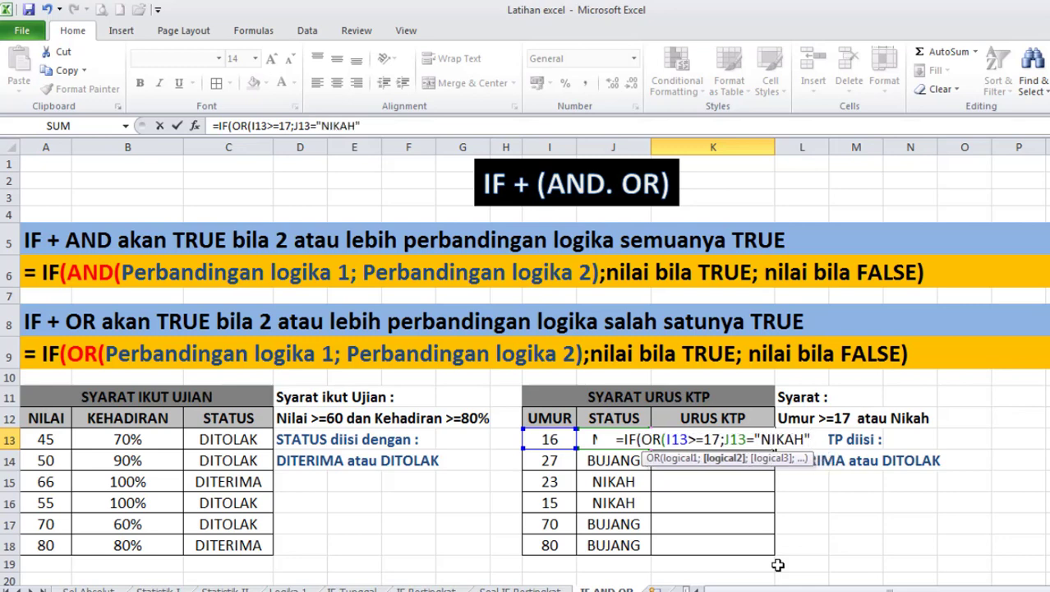
type(")")
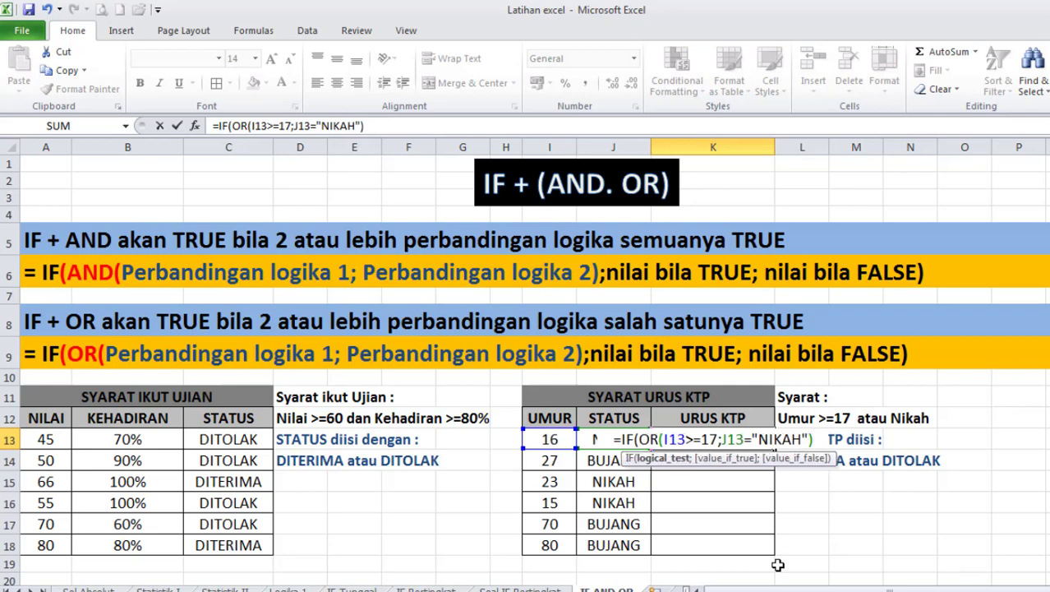
- Add "DITERIMA" as the value if true and "DITOLAK" as the value if false in the K13 formula
type(";")
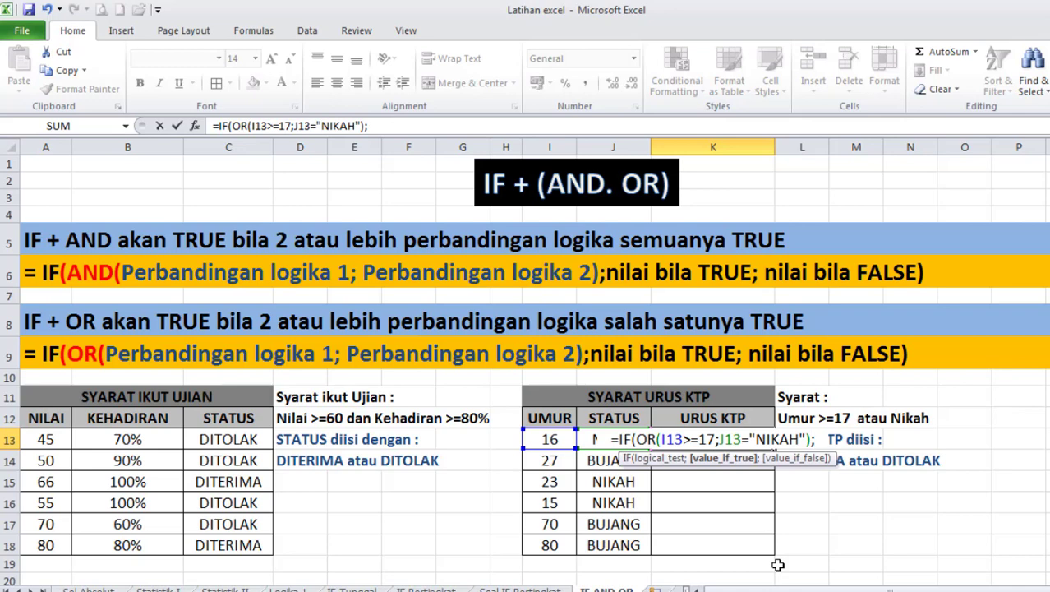
type("\"DIT")
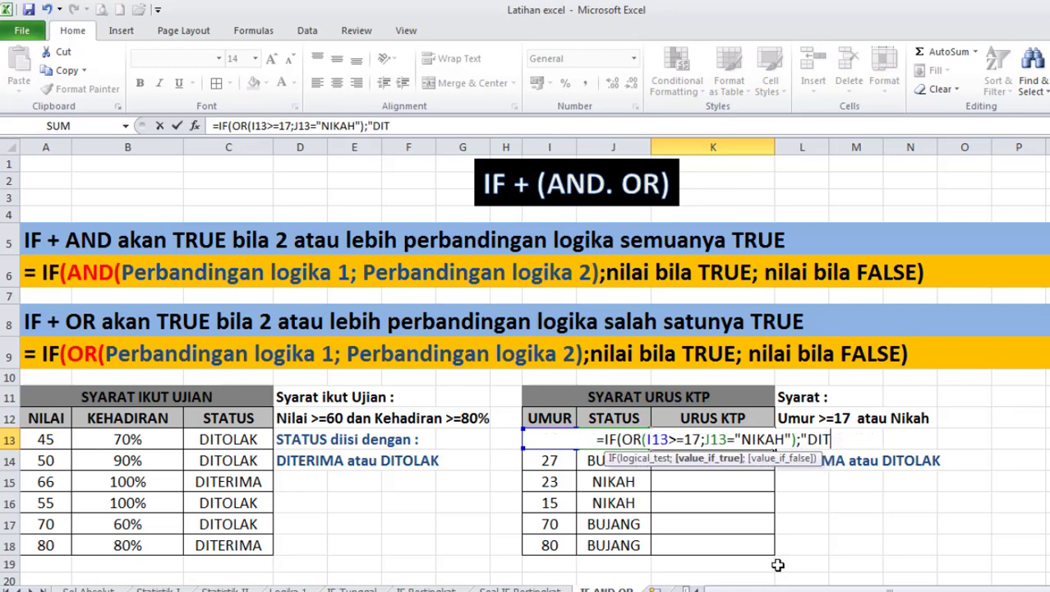
type("ERIMA\"")
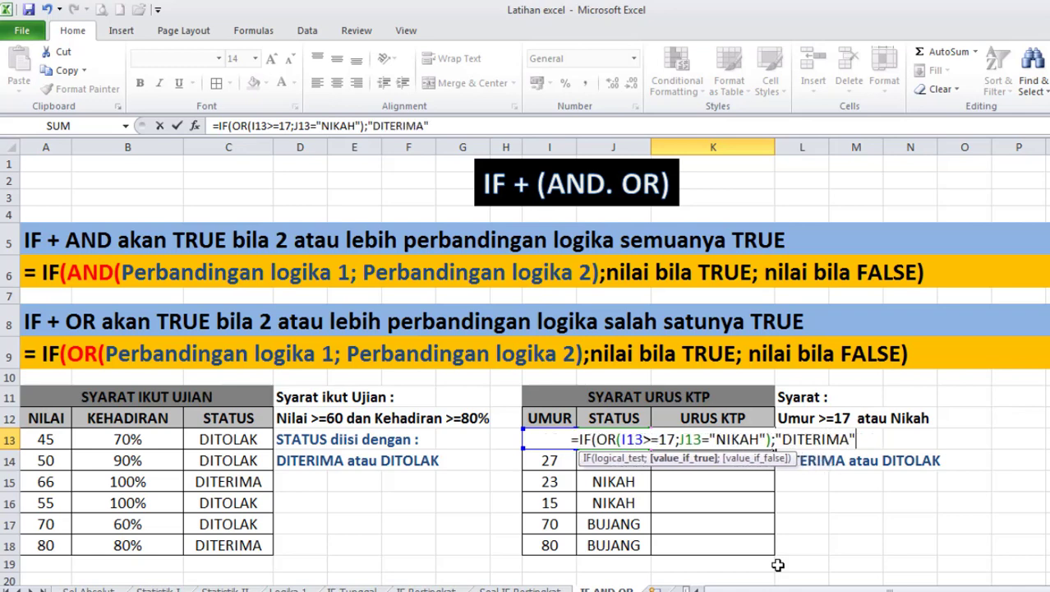
type(";")
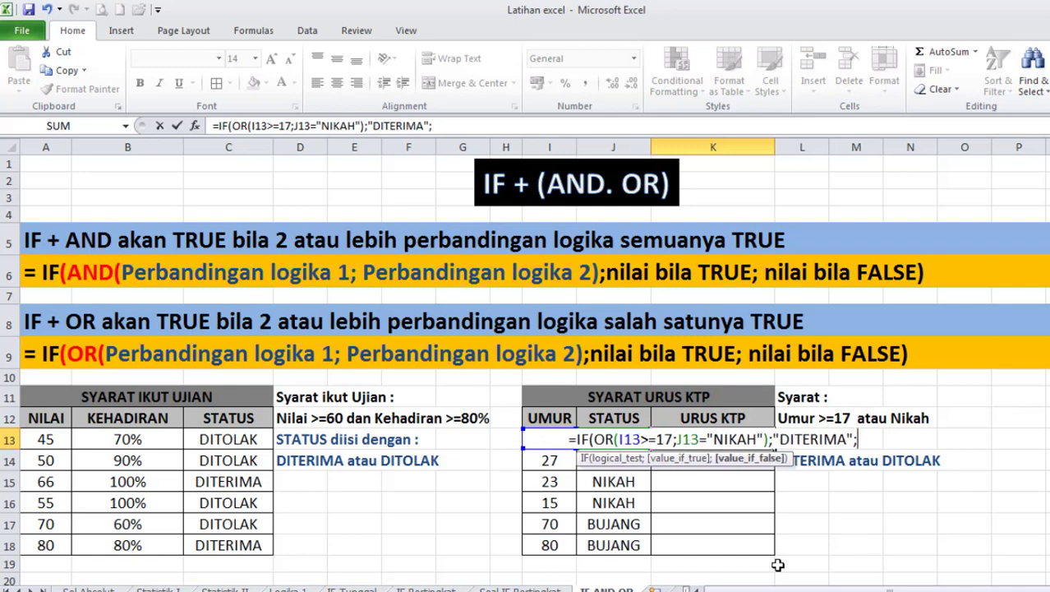
type("\"DI")
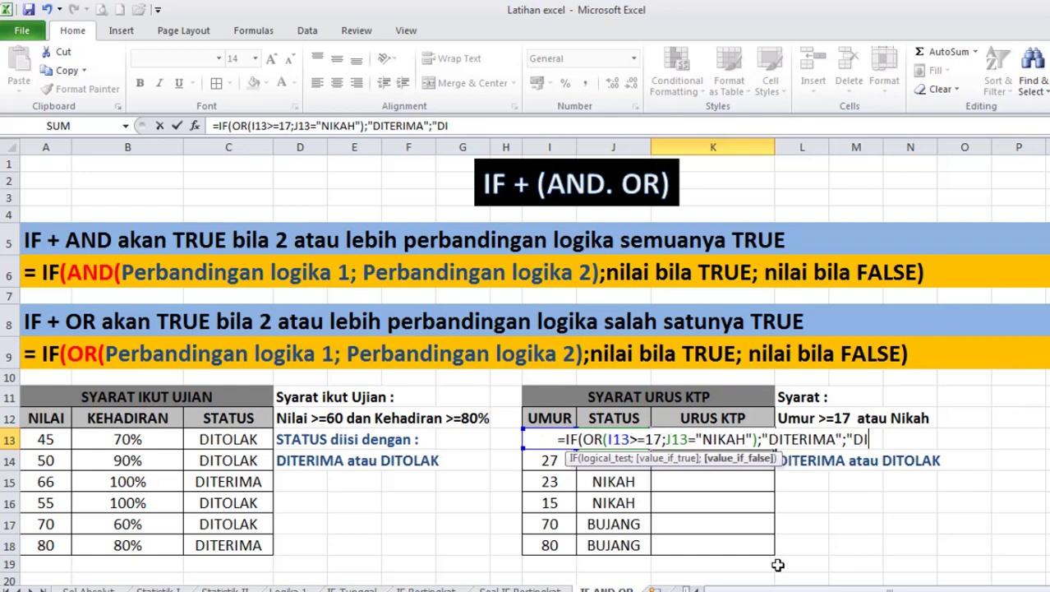
type("TOLAK\"")
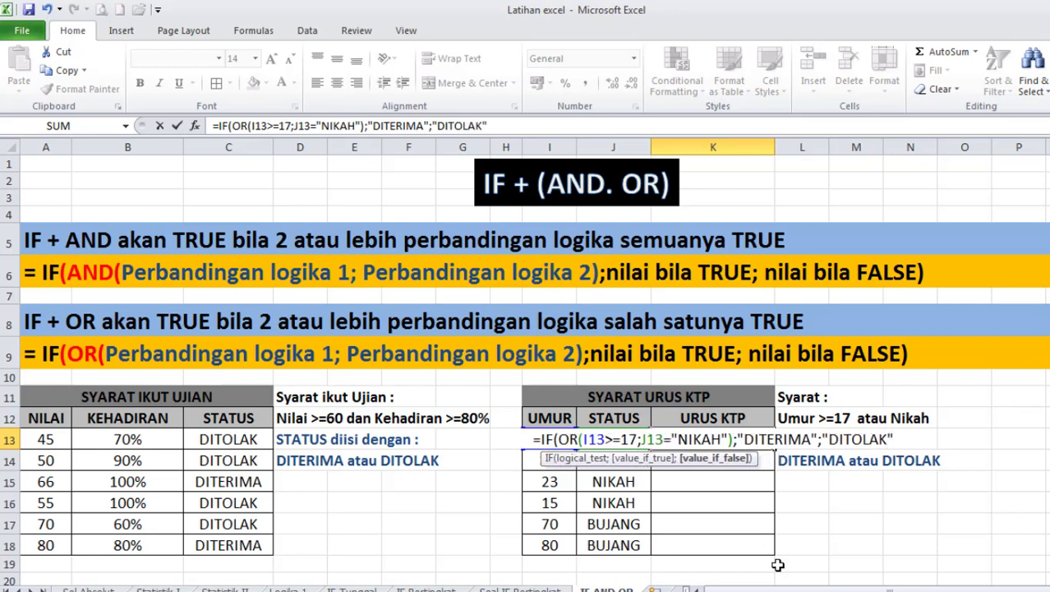
- Close and enter the IF formula in K13 and fill it down the URUS KTP column to K18
type(")")
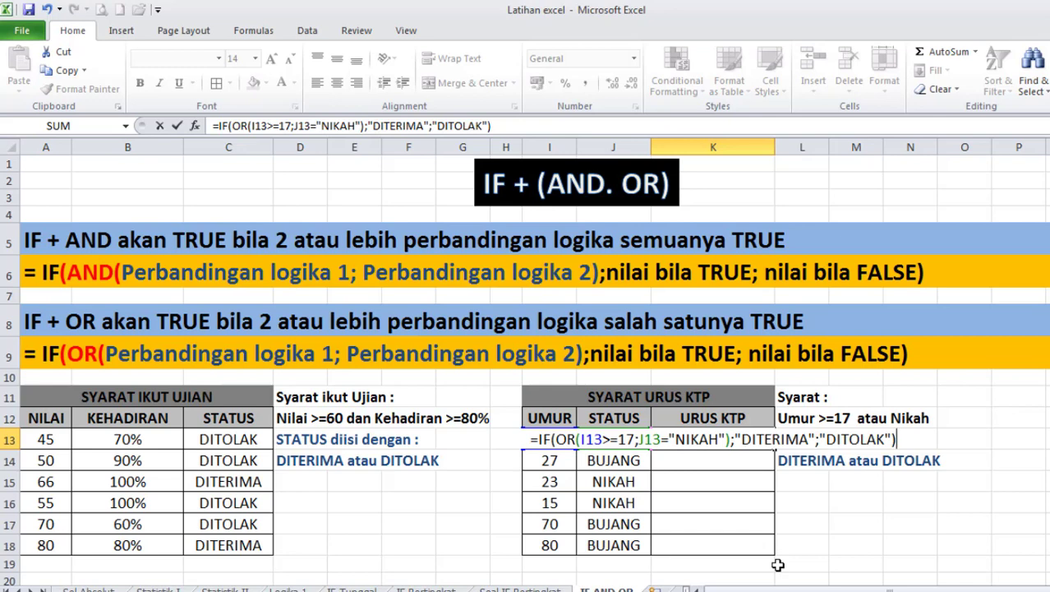
key("Return")
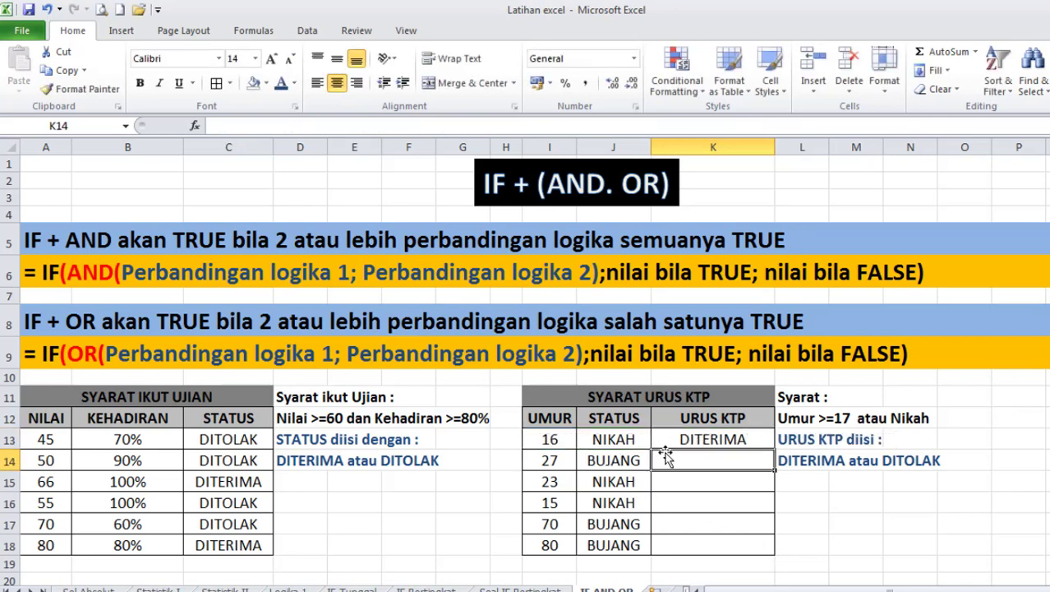
left_click(730, 437)
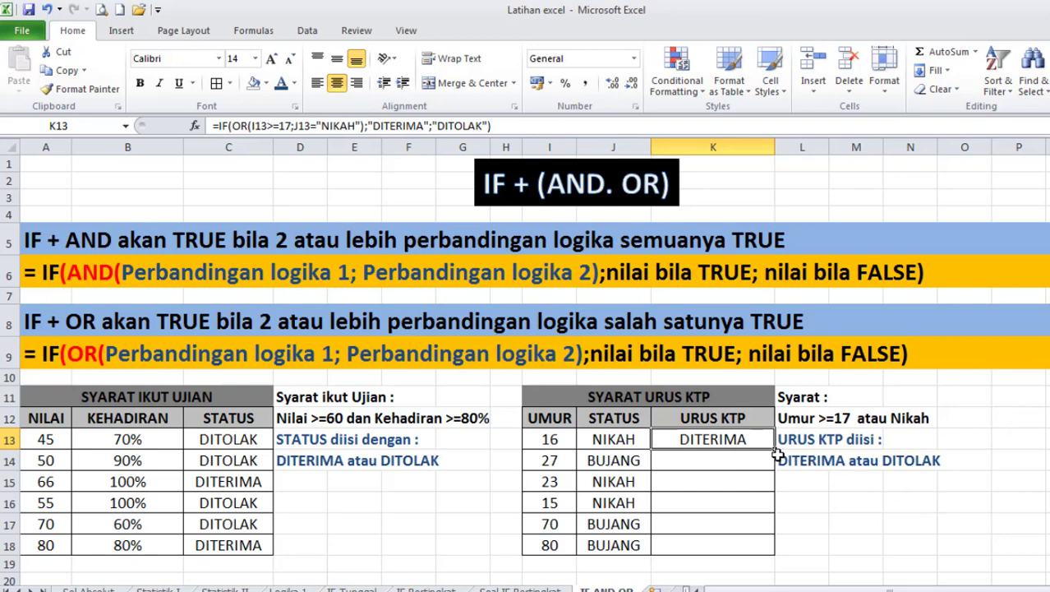
left_click_drag(775, 448, 773, 556)
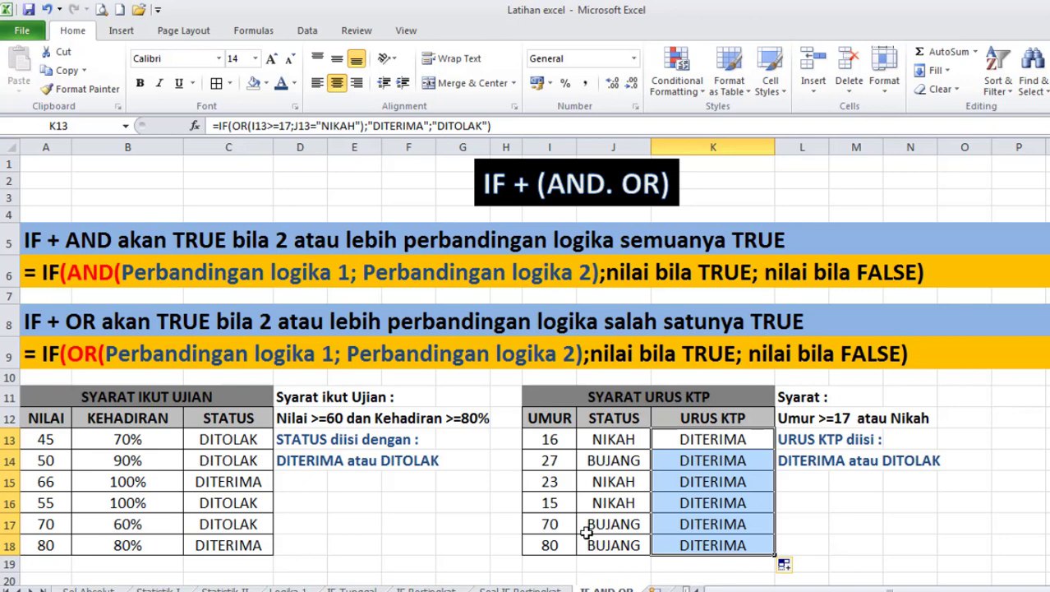
left_click(618, 503)
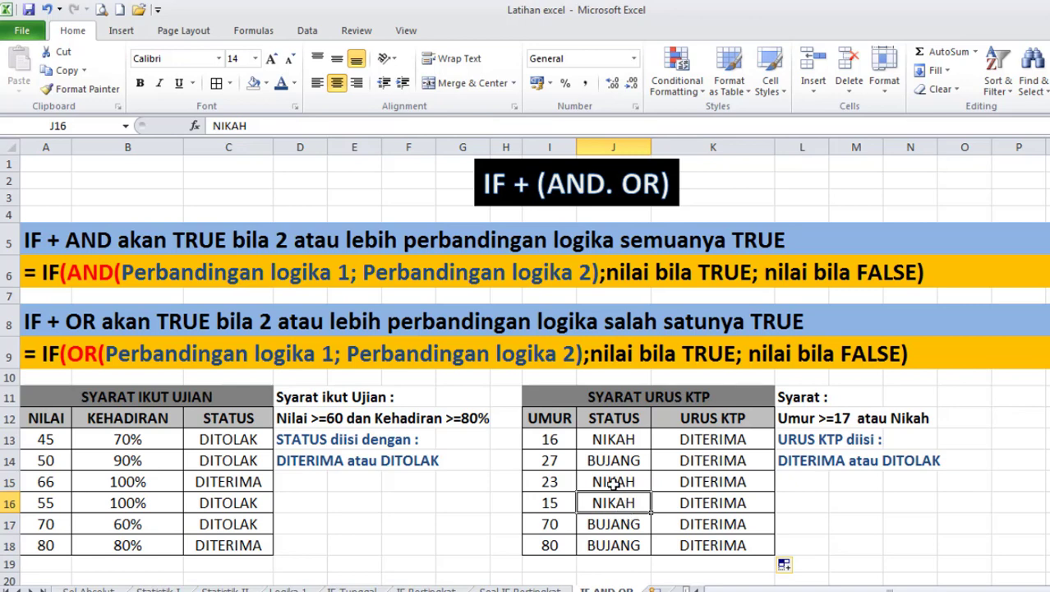
left_click(615, 479)
type("BUJANG")
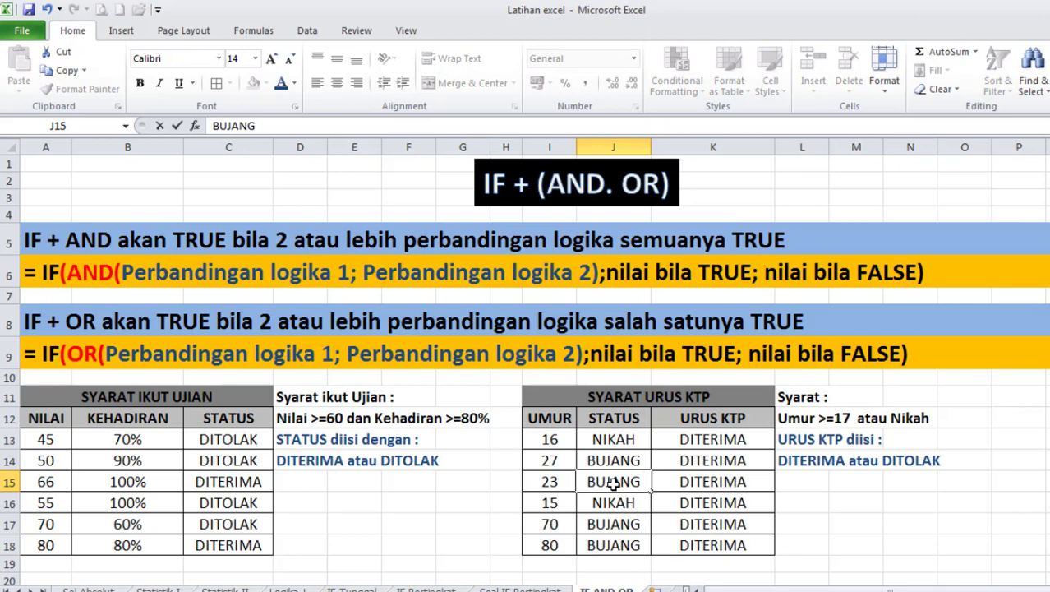
key("Escape")
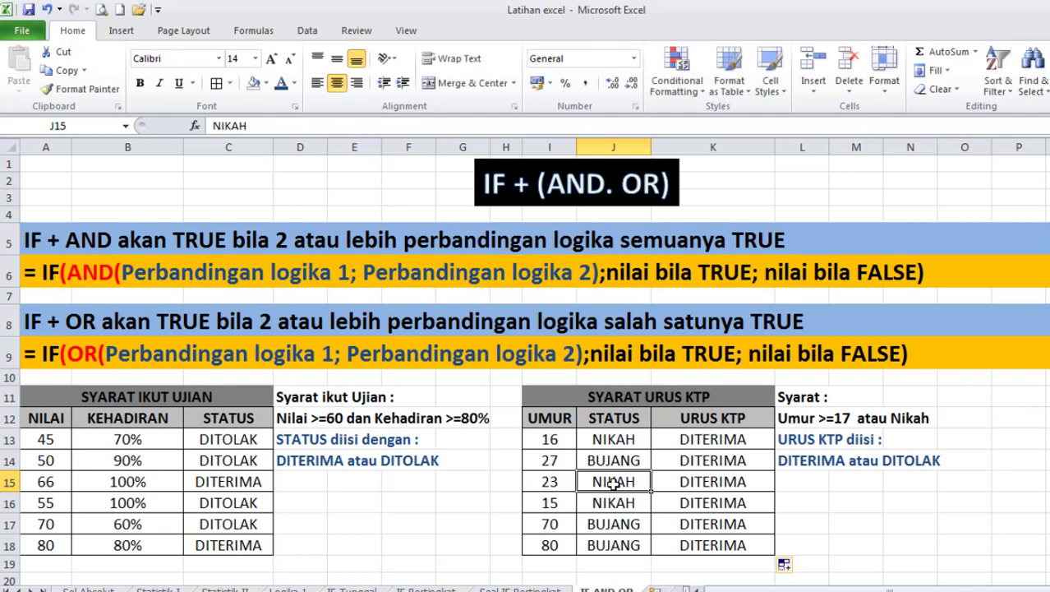
- Change the marital status in J16, for the person aged 15, to BUJANG
left_click(606, 503)
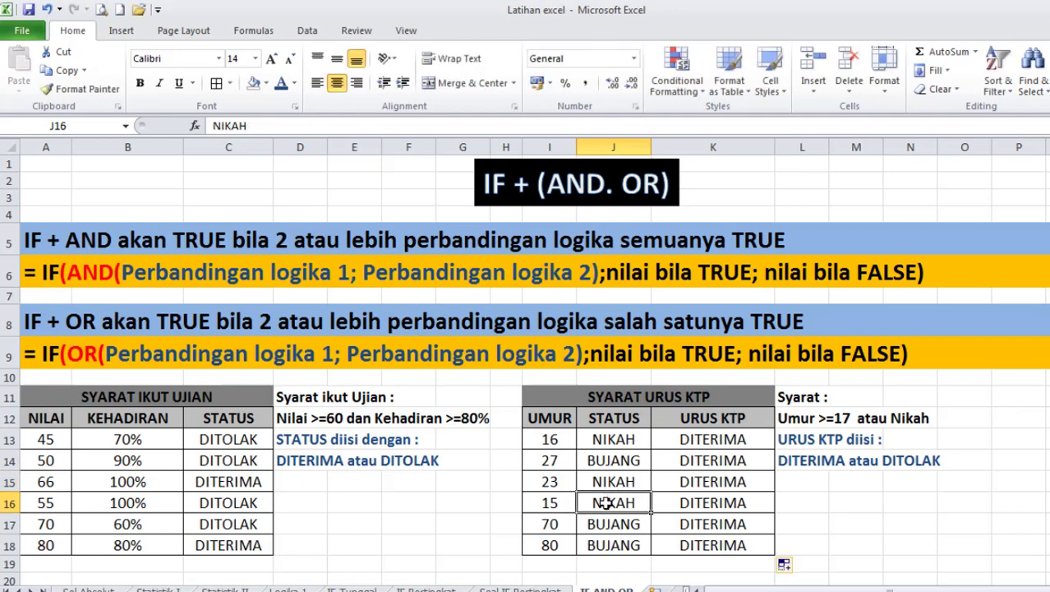
type("BUJANG")
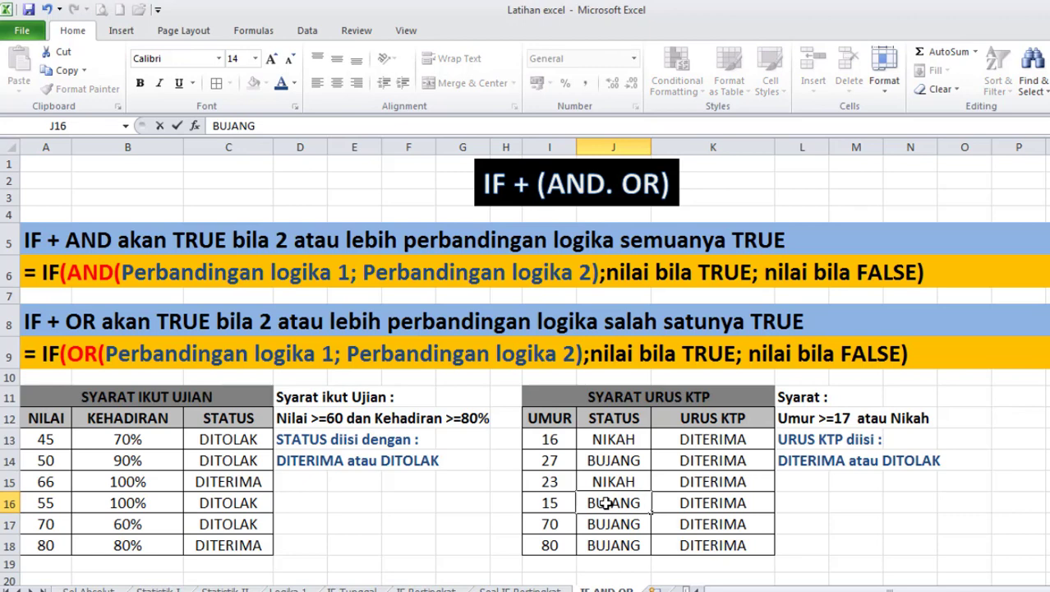
key("Return")
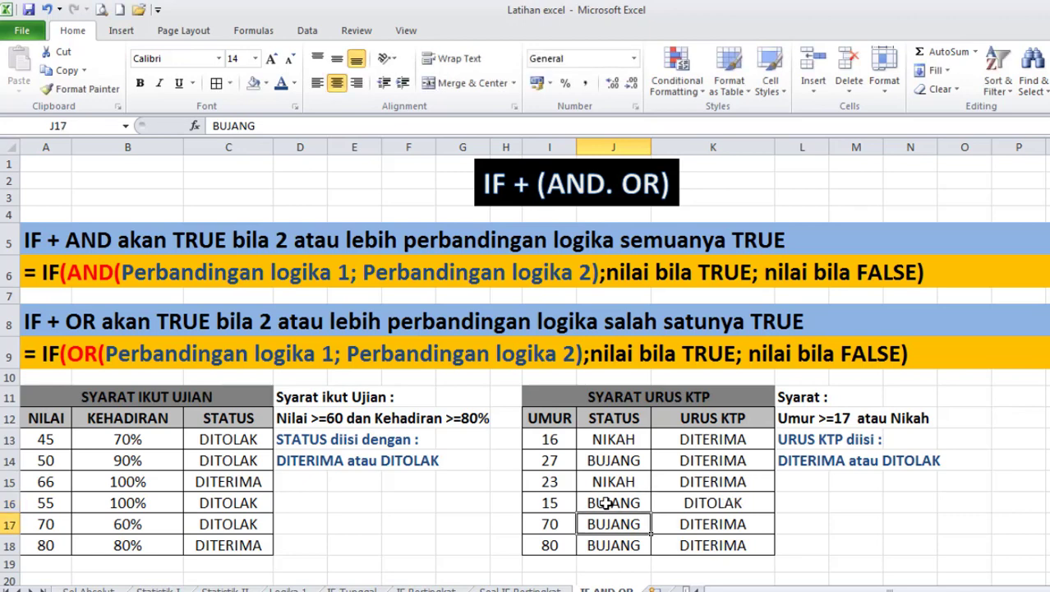